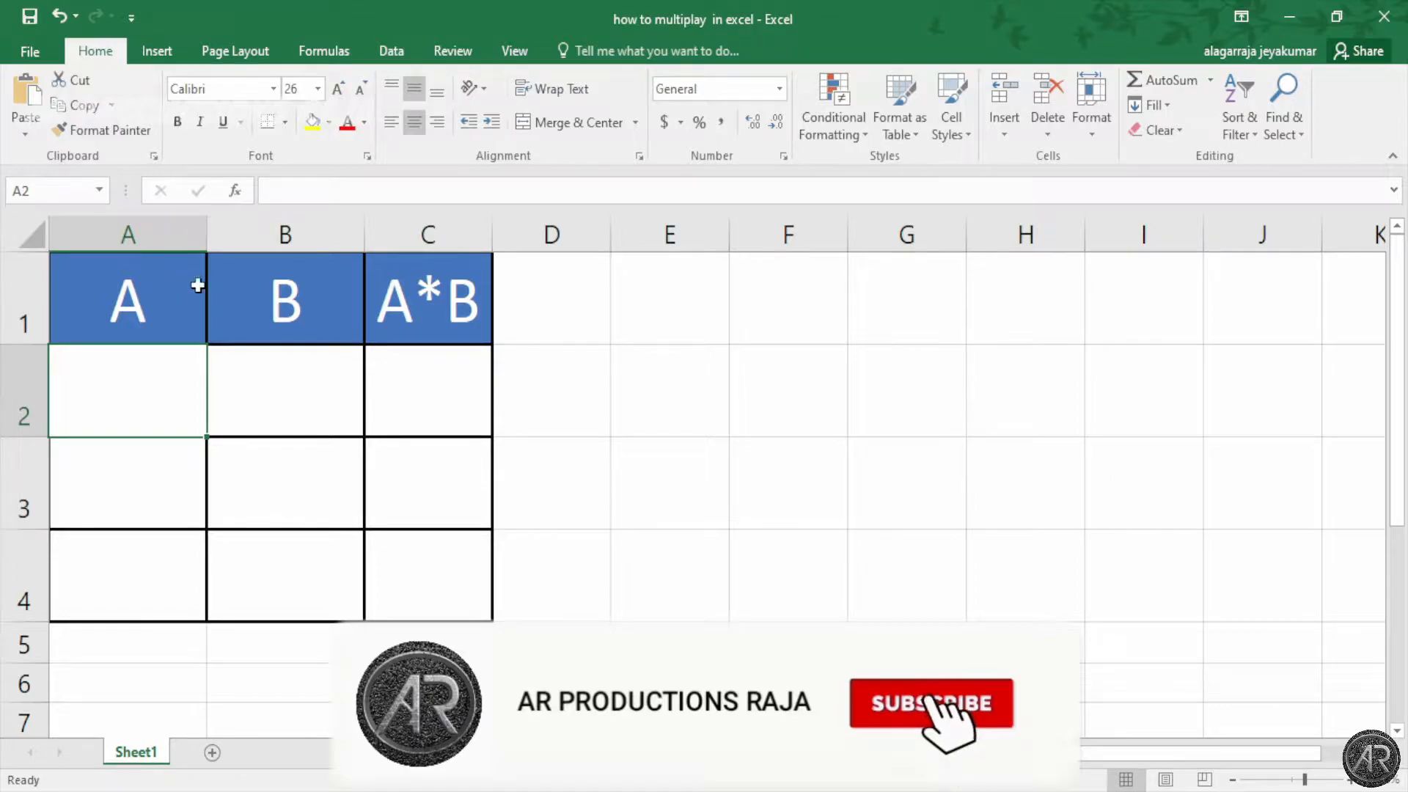
click(456, 299)
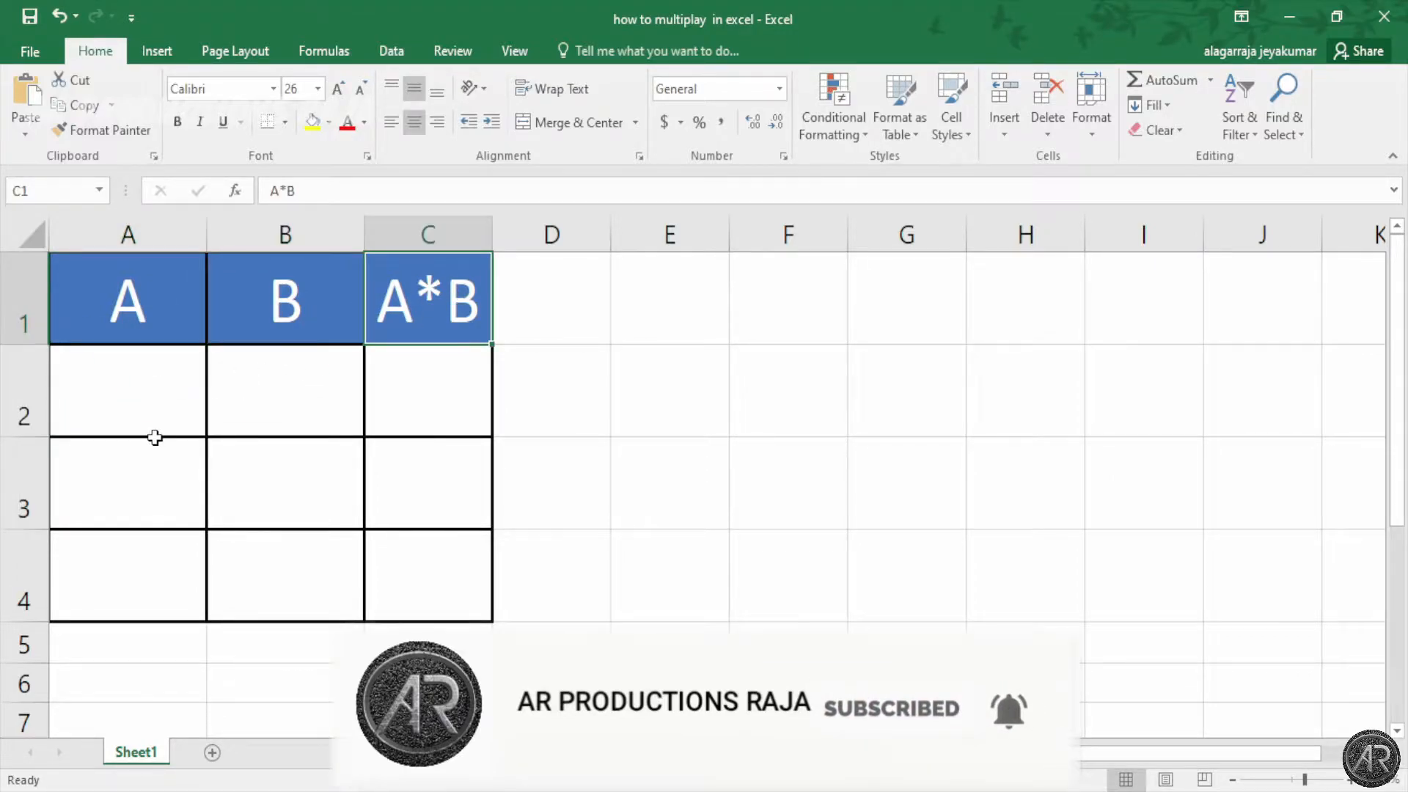
click(169, 380)
click(302, 379)
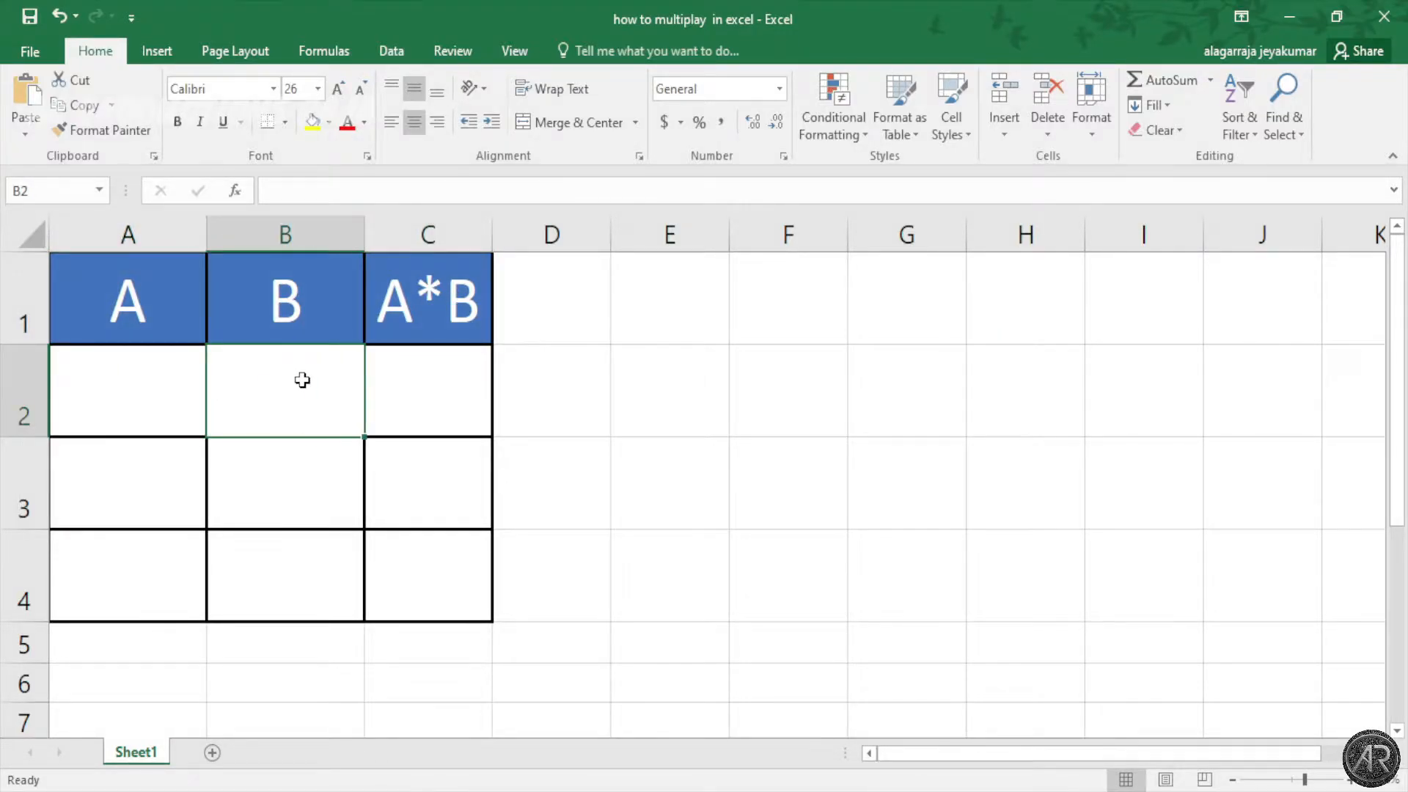
click(435, 383)
text(2)
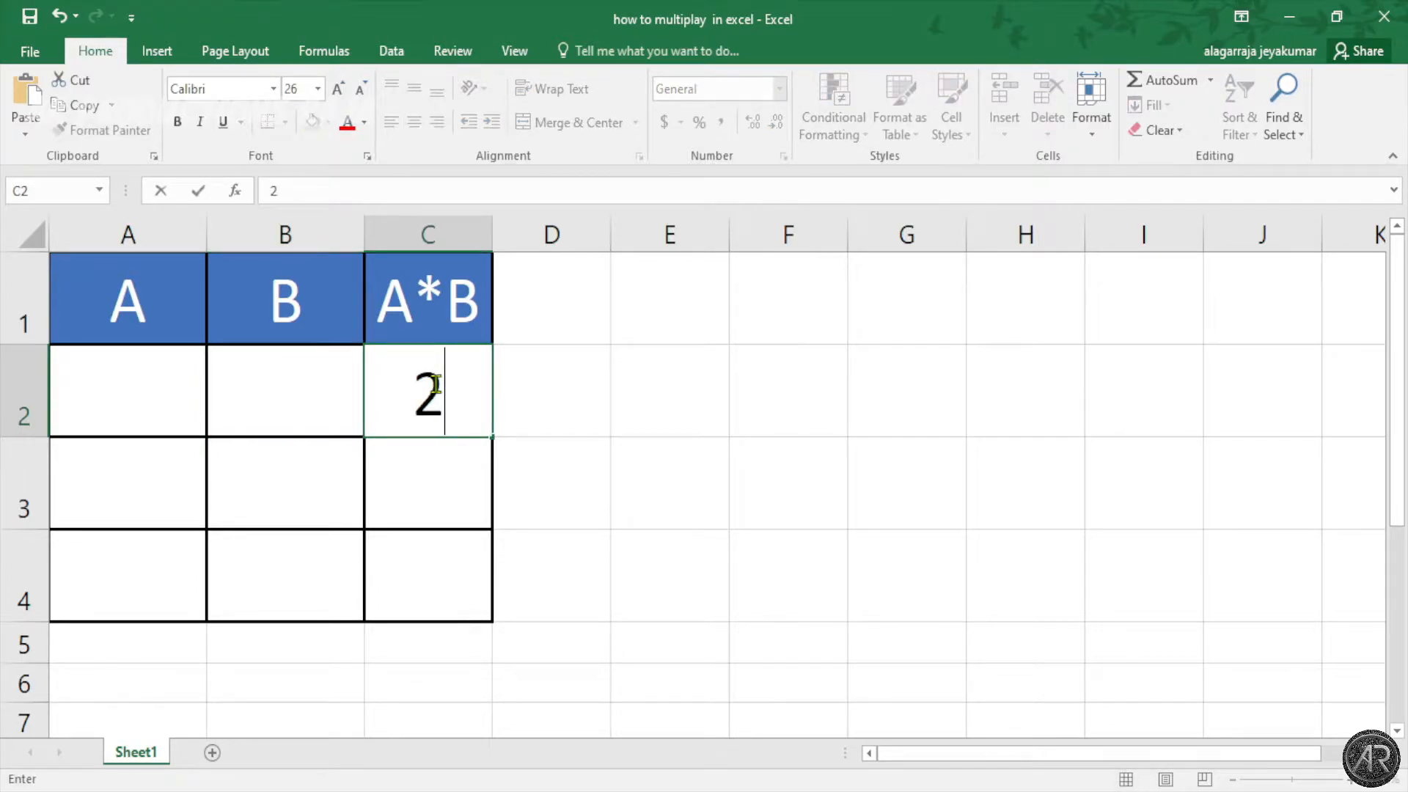
key(BackSpace)
click(163, 368)
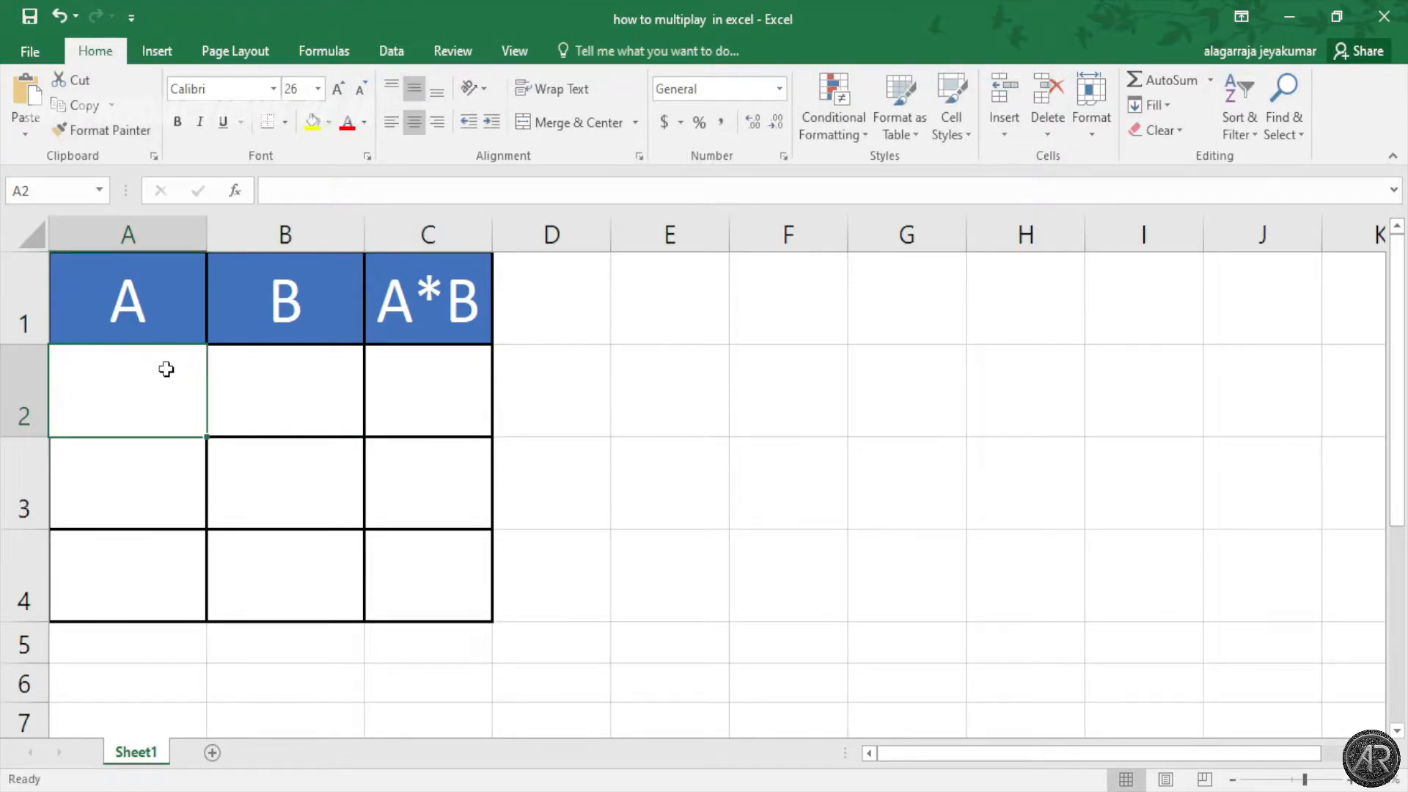
text(1)
click(243, 392)
text(2)
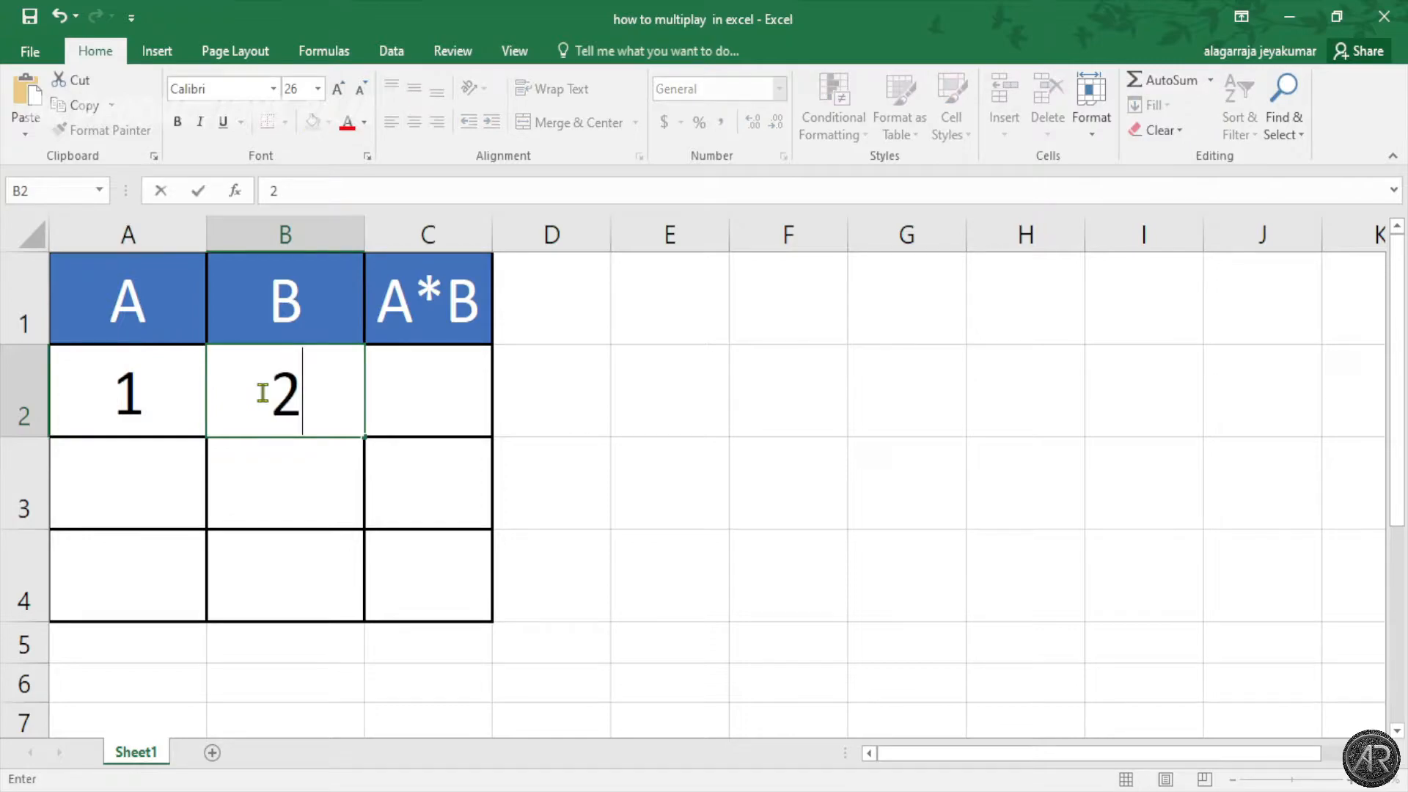
click(447, 388)
text(2)
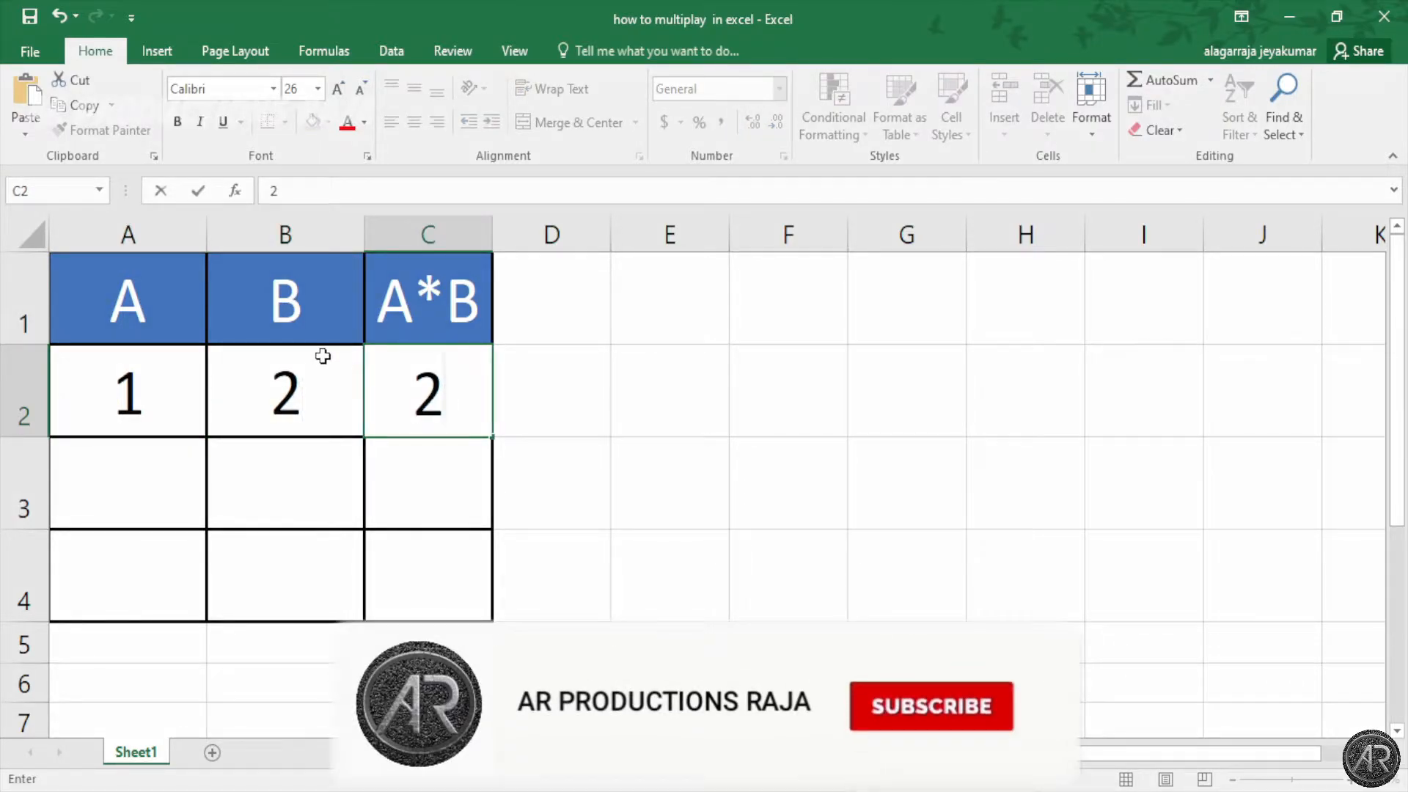
key(BackSpace)
click(354, 378)
key(BackSpace)
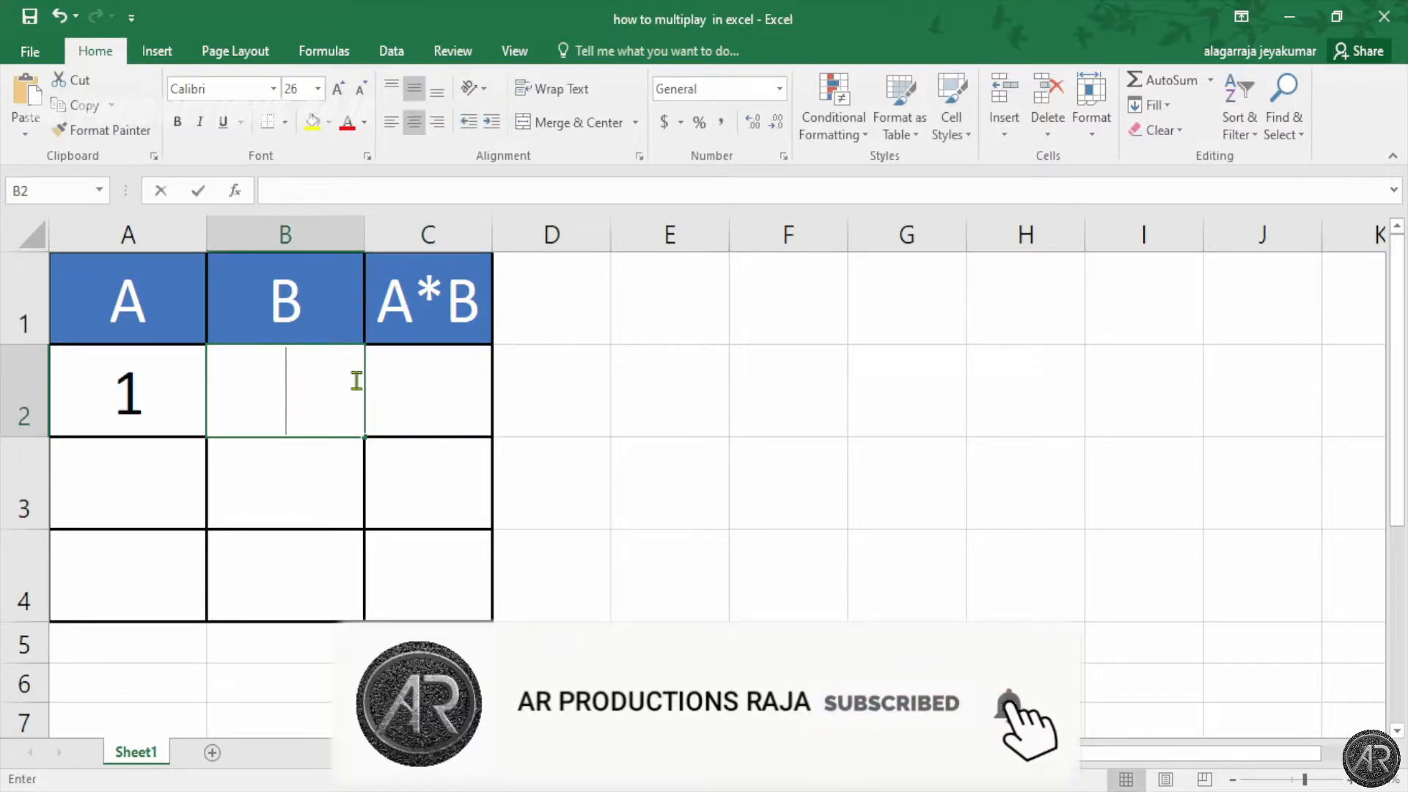
Fill column A of the table with 21 in A2, 43 in A3 and 65 in A4.
click(190, 378)
key(BackSpace)
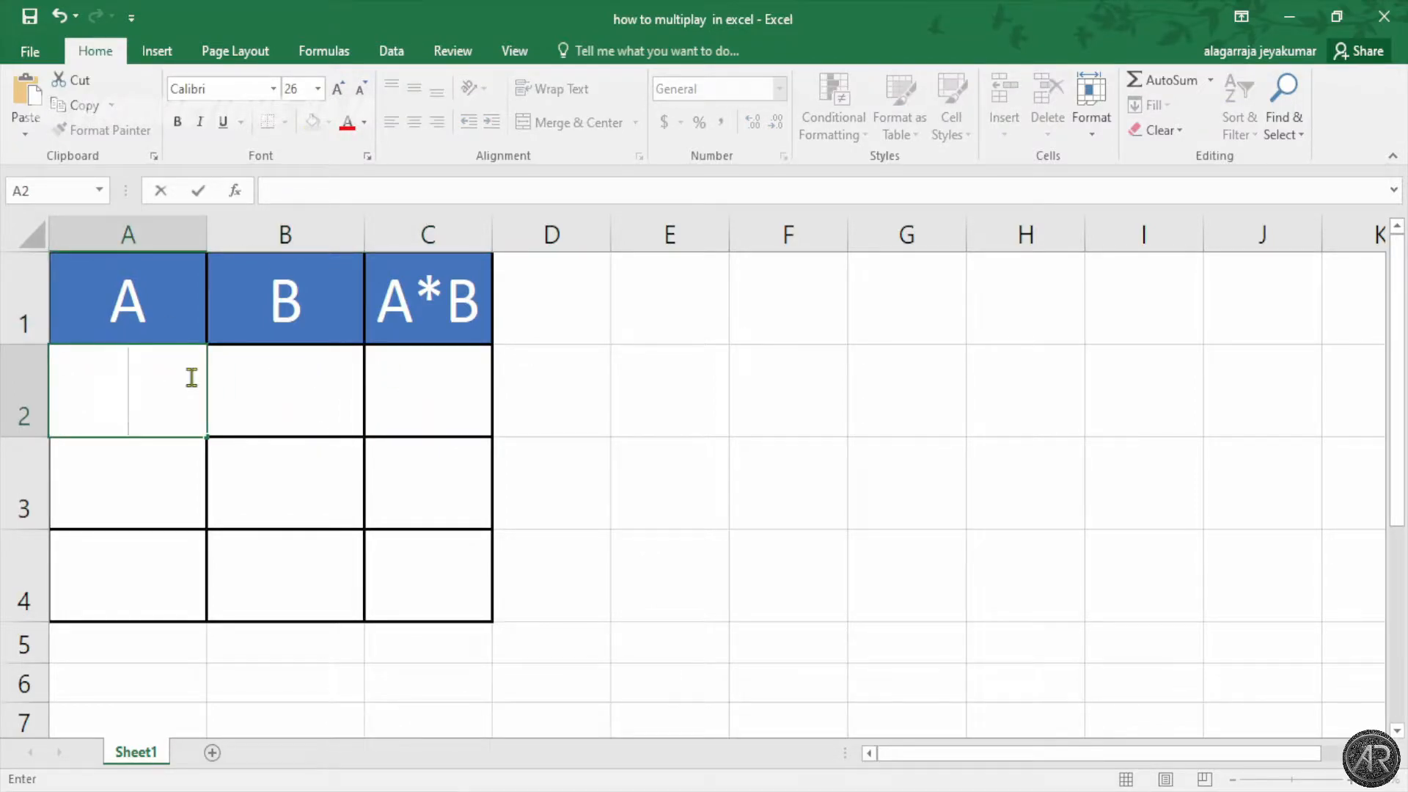
text(21)
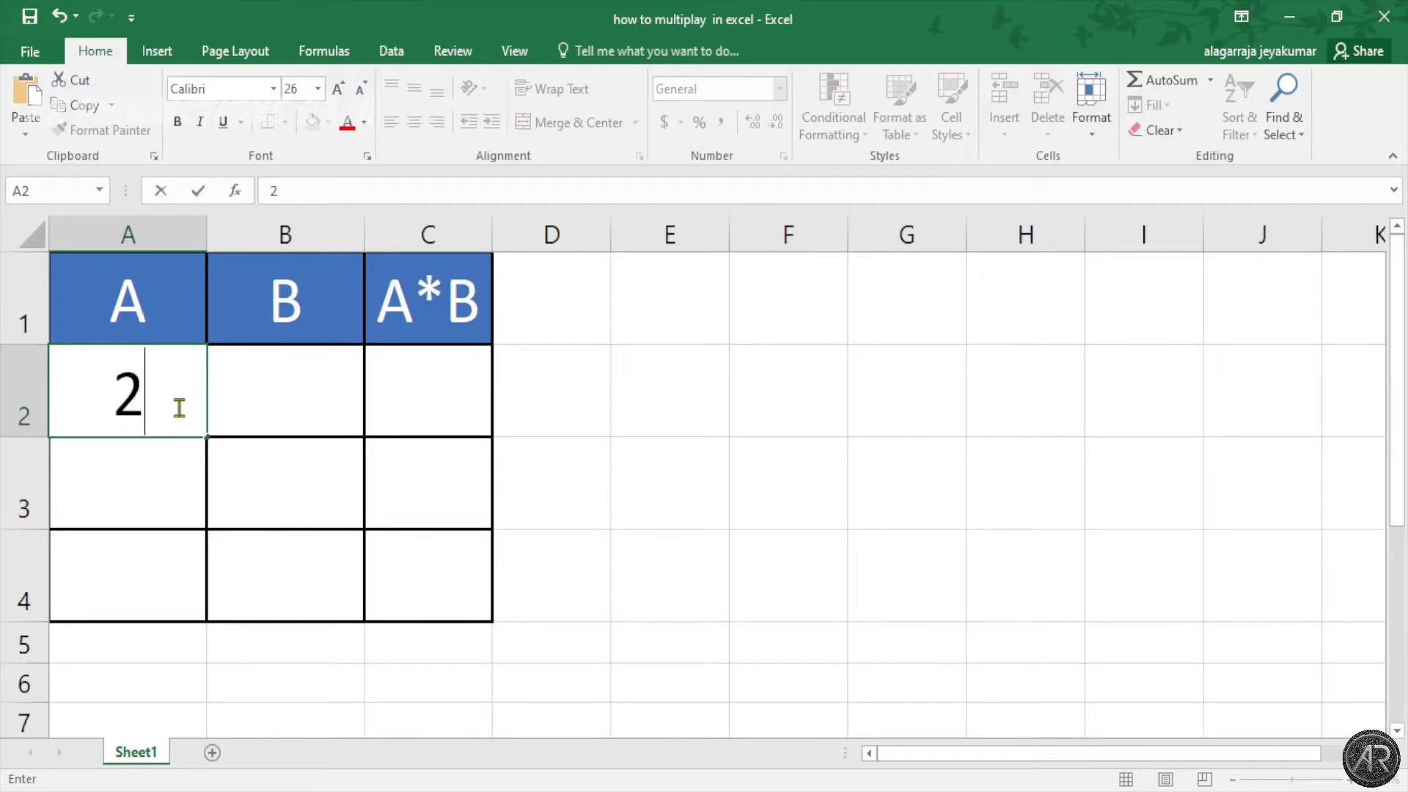
click(166, 476)
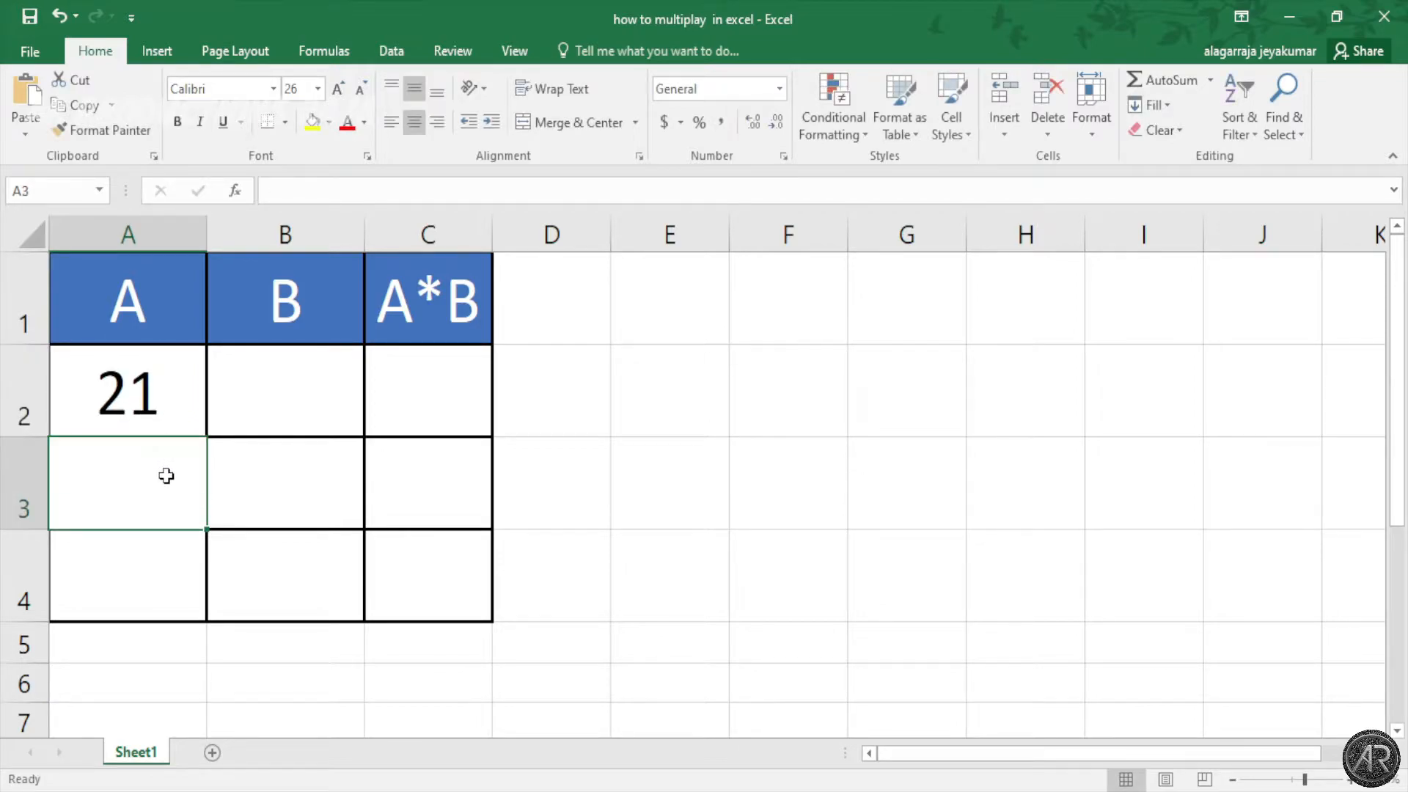
text(4379)
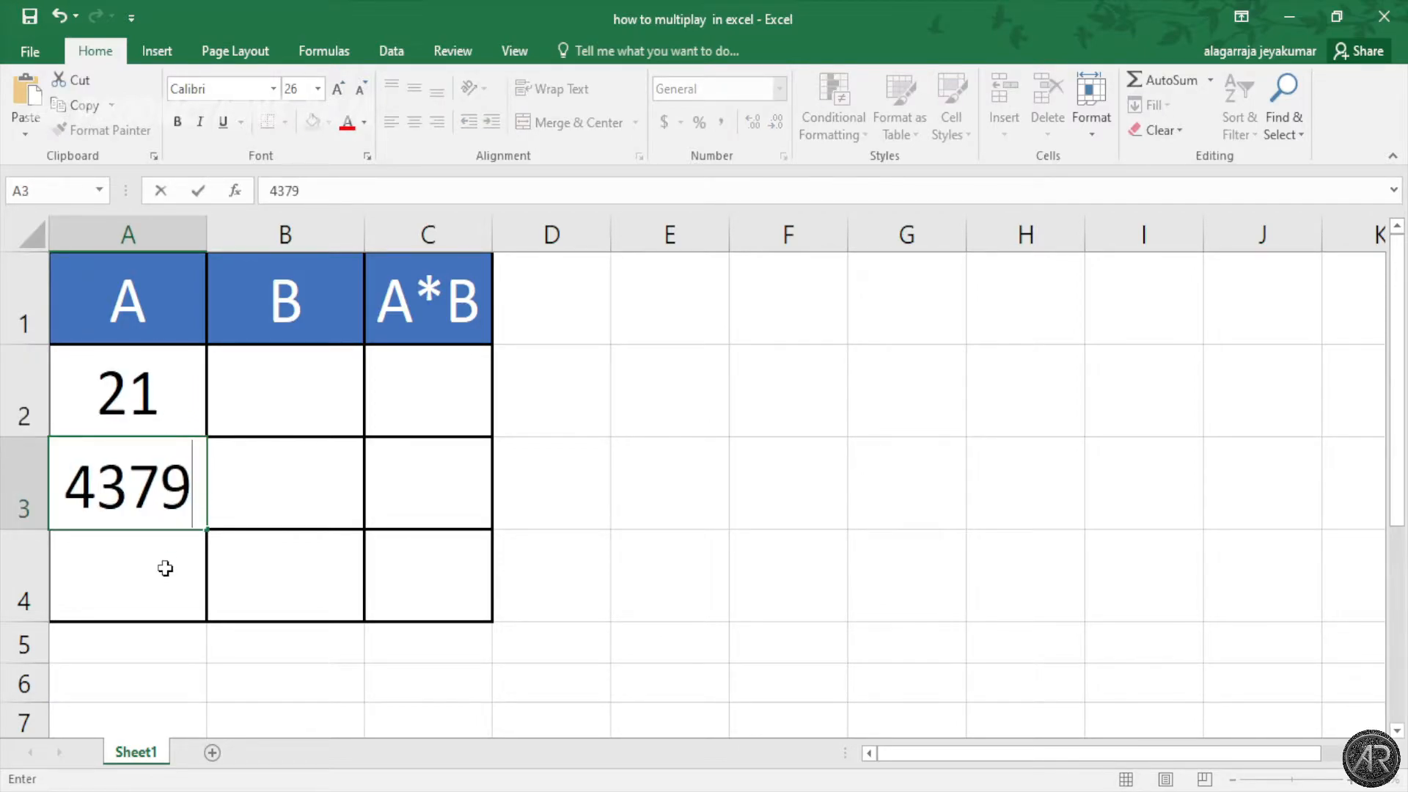
key(BackSpace)
key(BackSpace)
click(165, 568)
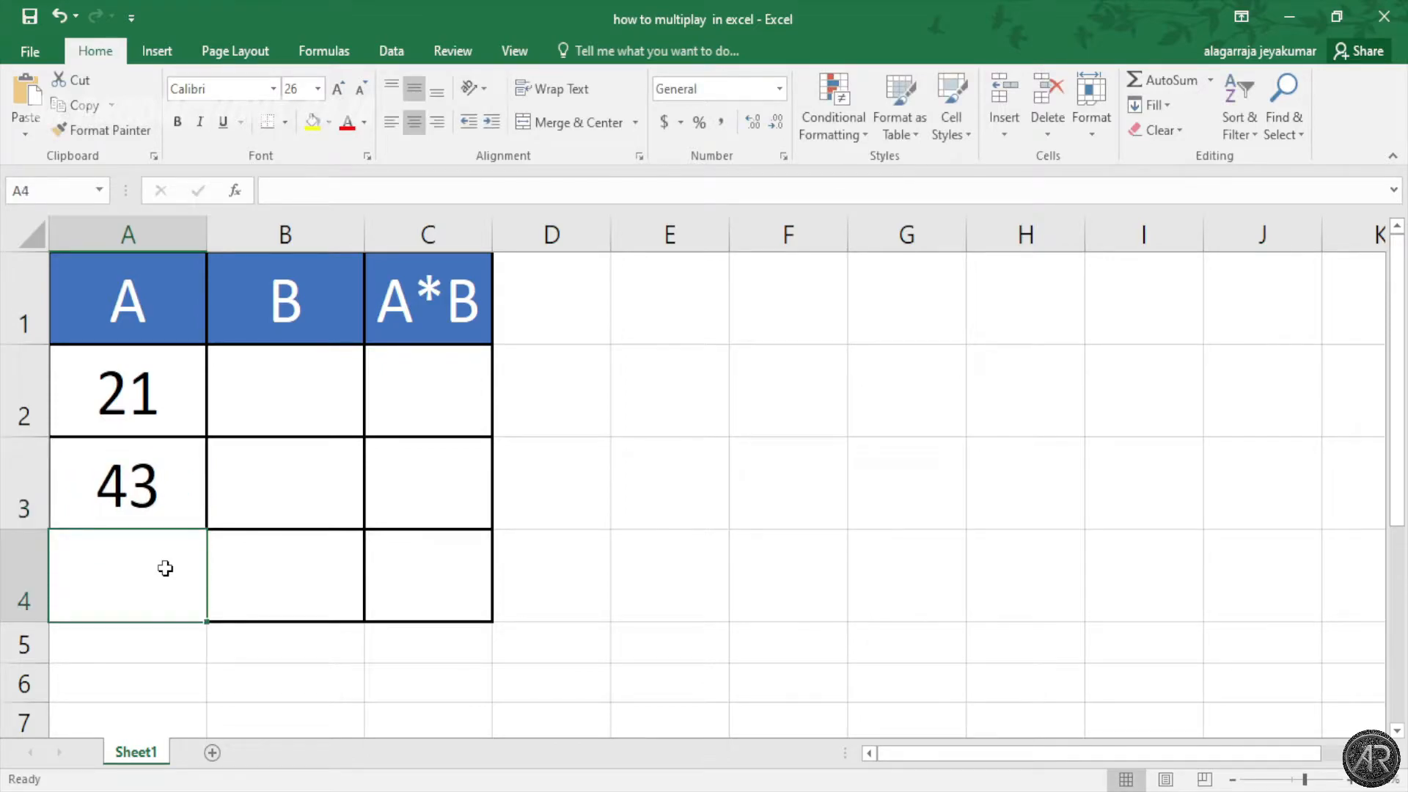
text(65)
Fill column B of the table with 65 in B2, 78 in B3 and 34 in B4.
click(305, 391)
text(65)
click(308, 486)
text(78)
click(304, 567)
text(34)
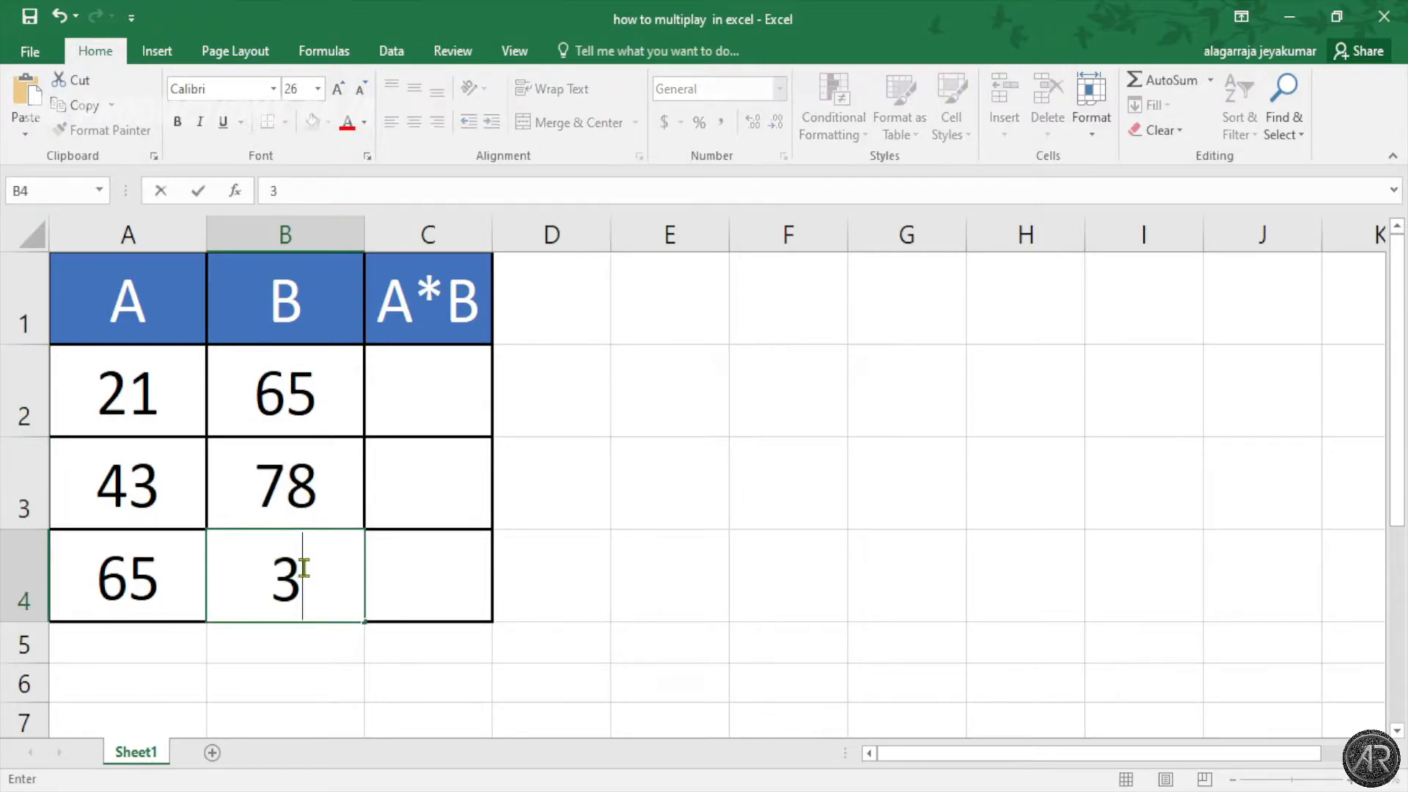
Enter the formula =A2*B2 in cell C2 to multiply the first row's A and B values.
click(462, 361)
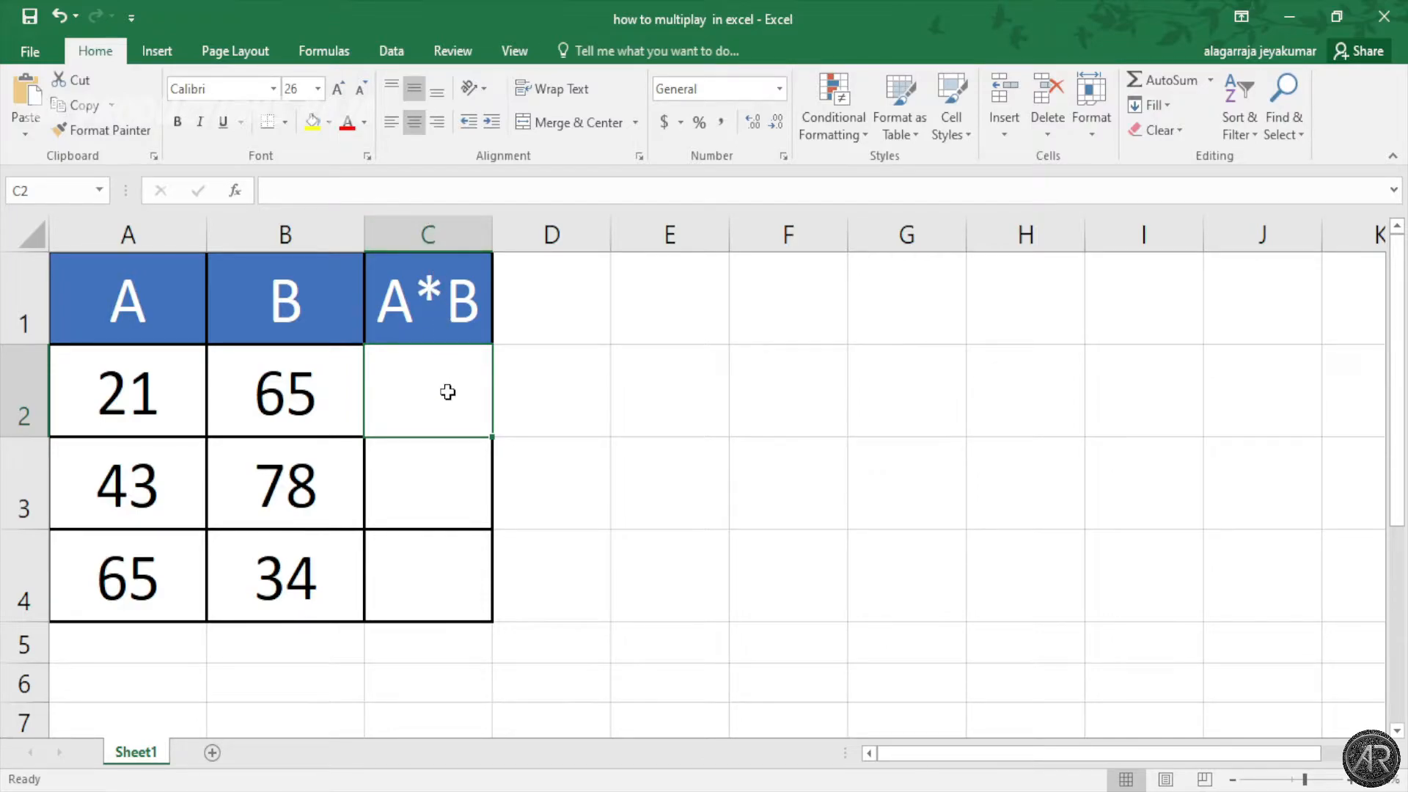
click(366, 191)
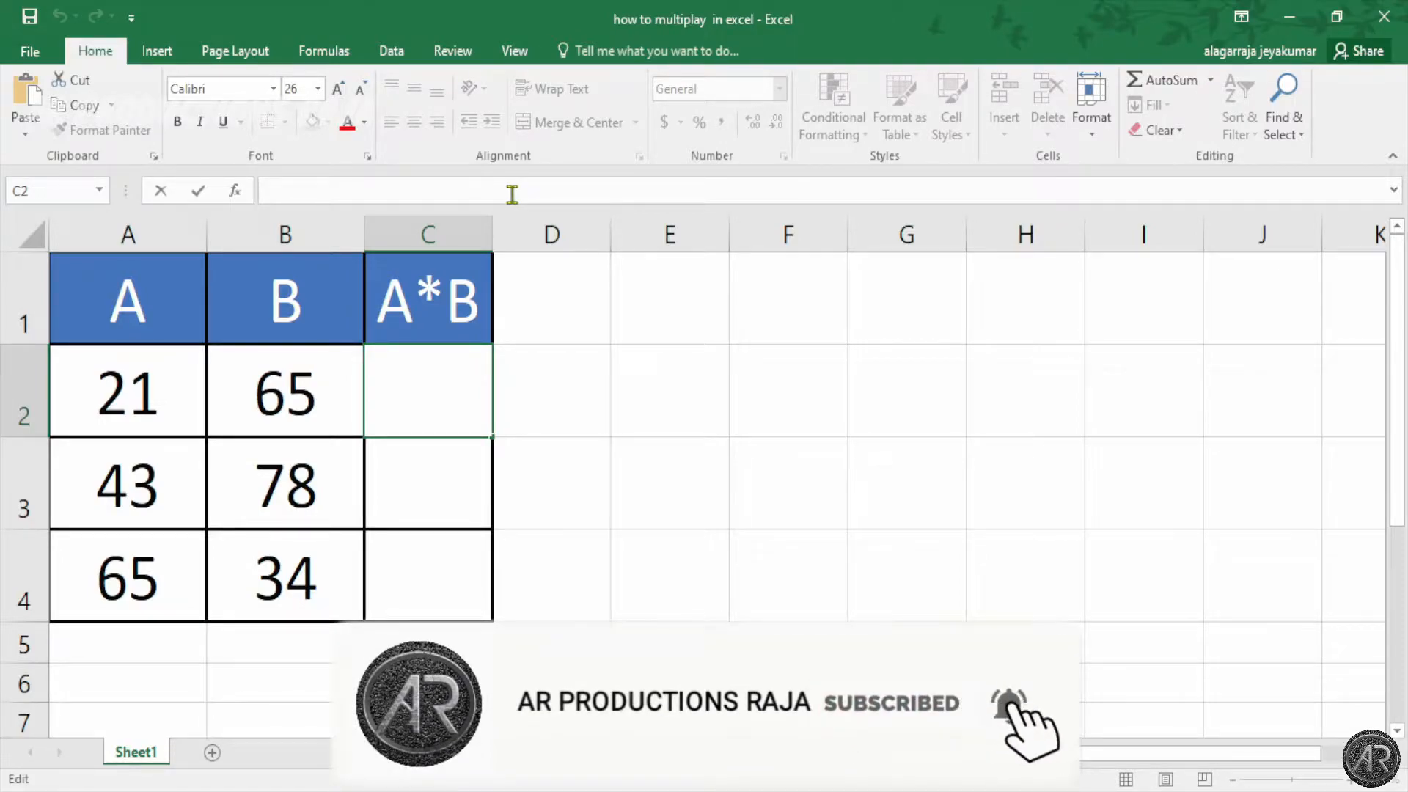
text(=)
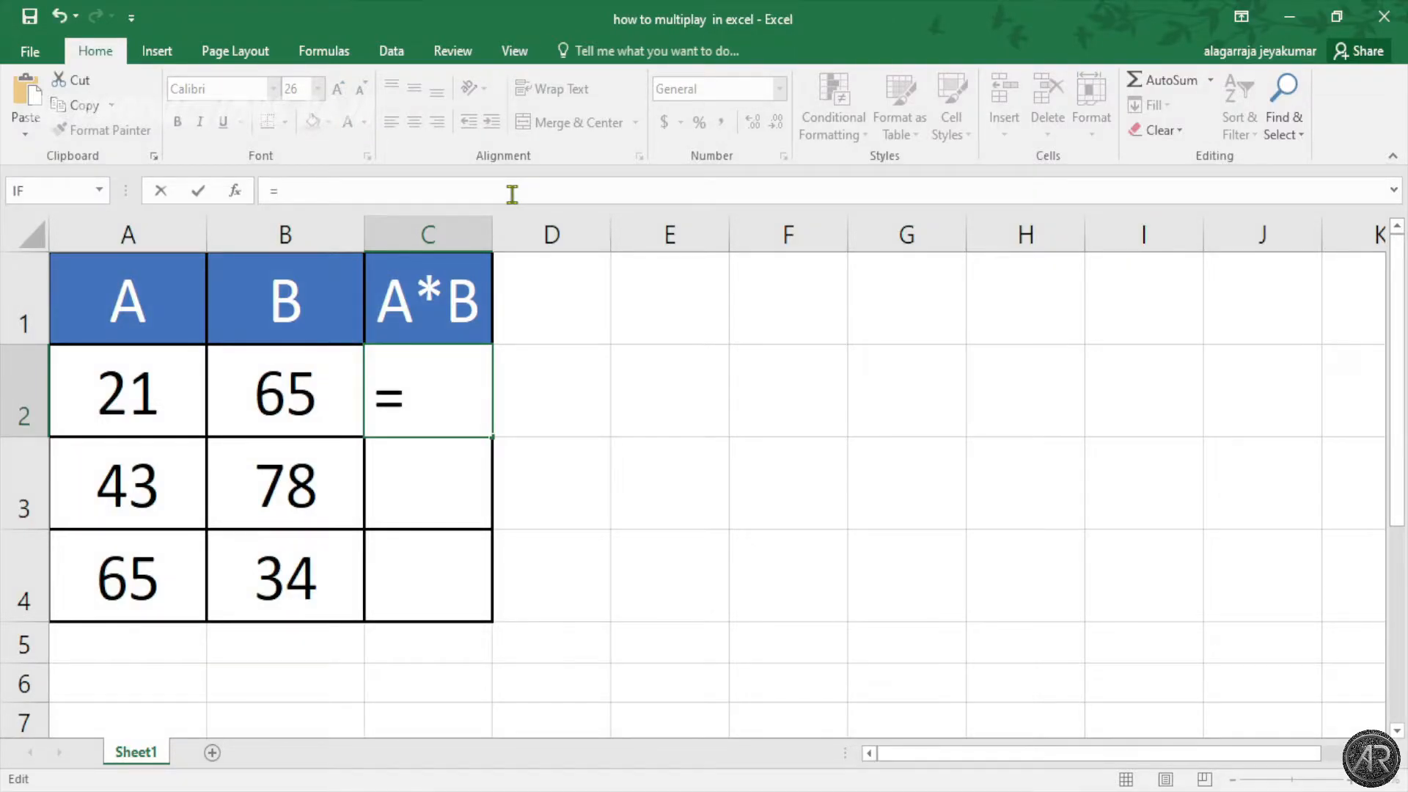
click(154, 397)
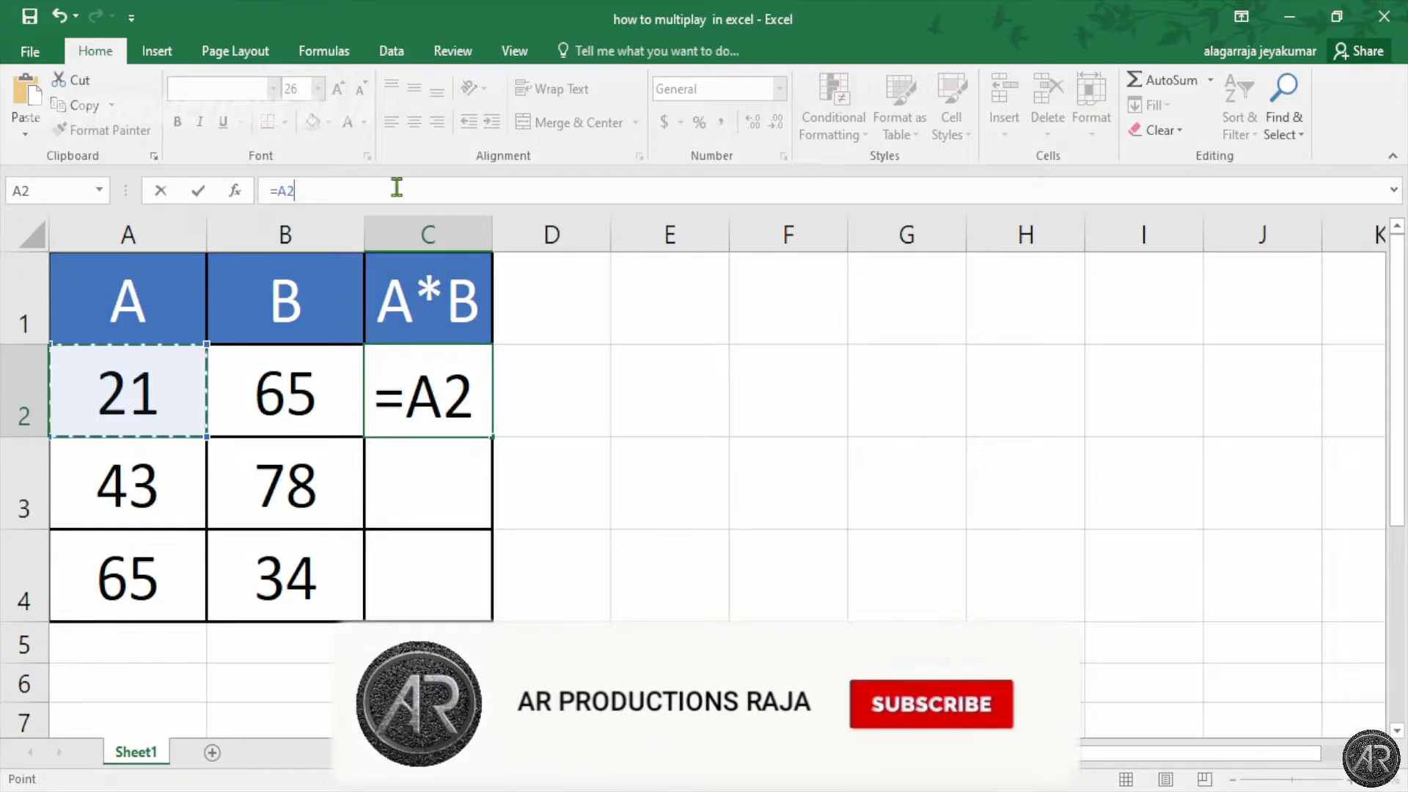
text(*)
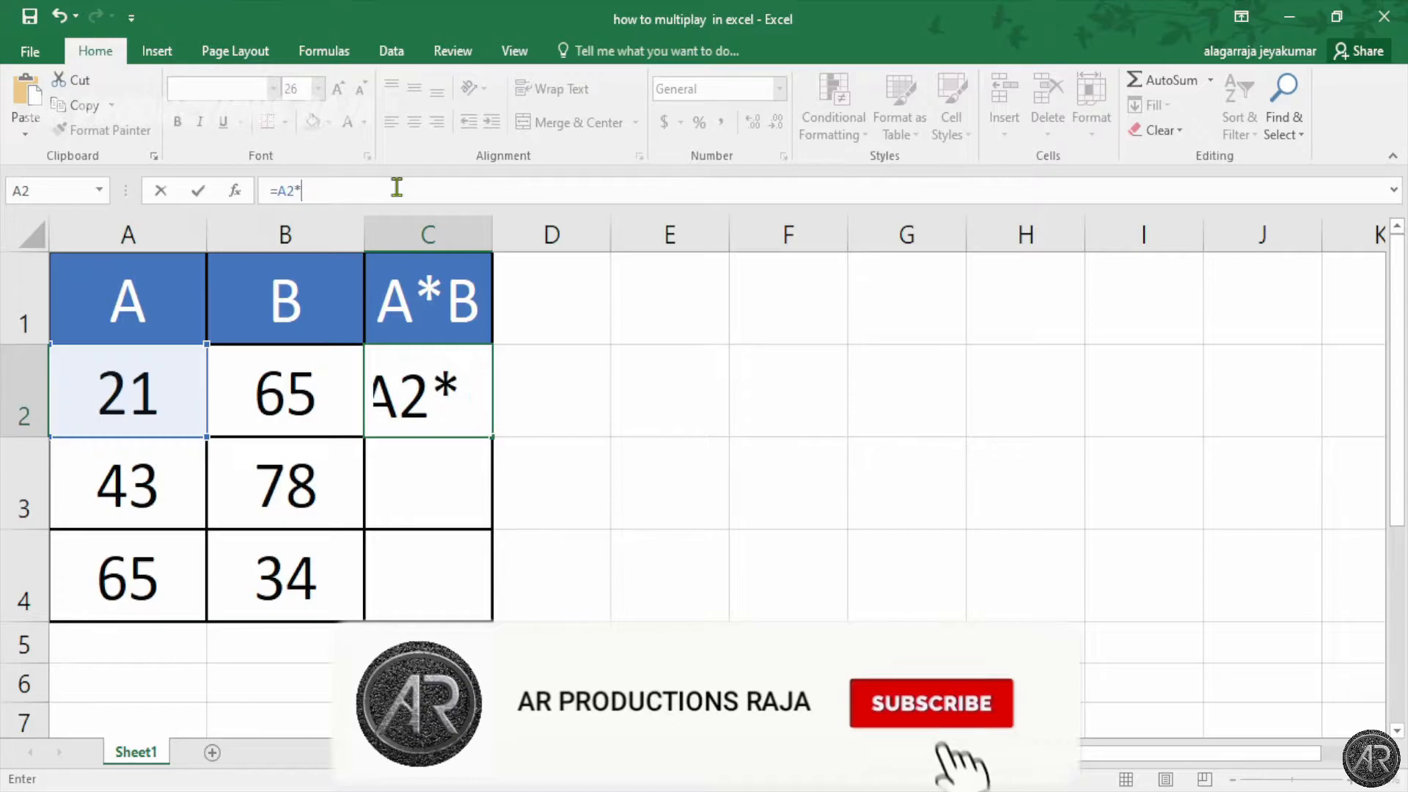
click(316, 380)
key(Return)
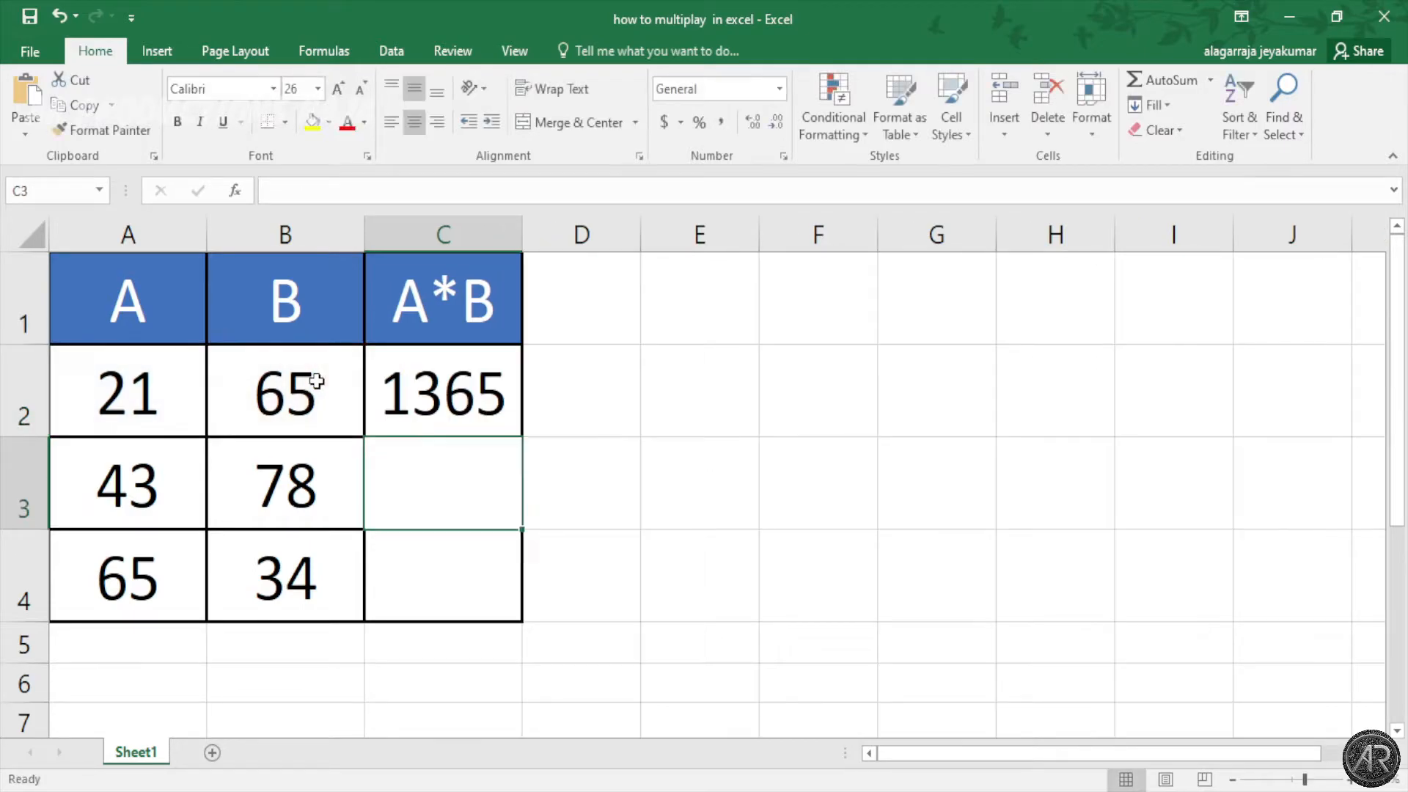
Fill the multiplication formula from C2 down to C4.
click(433, 390)
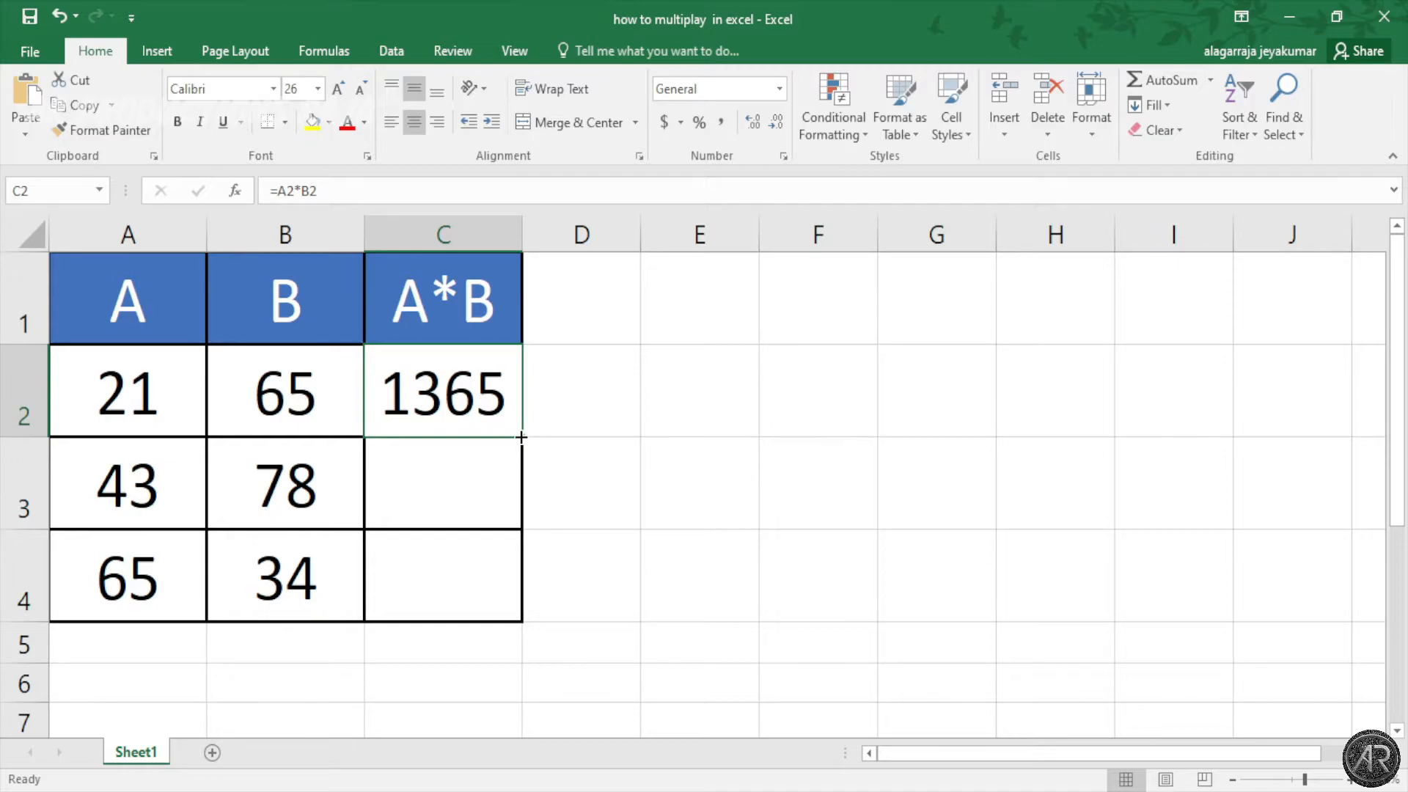
drag(520, 437, 523, 619)
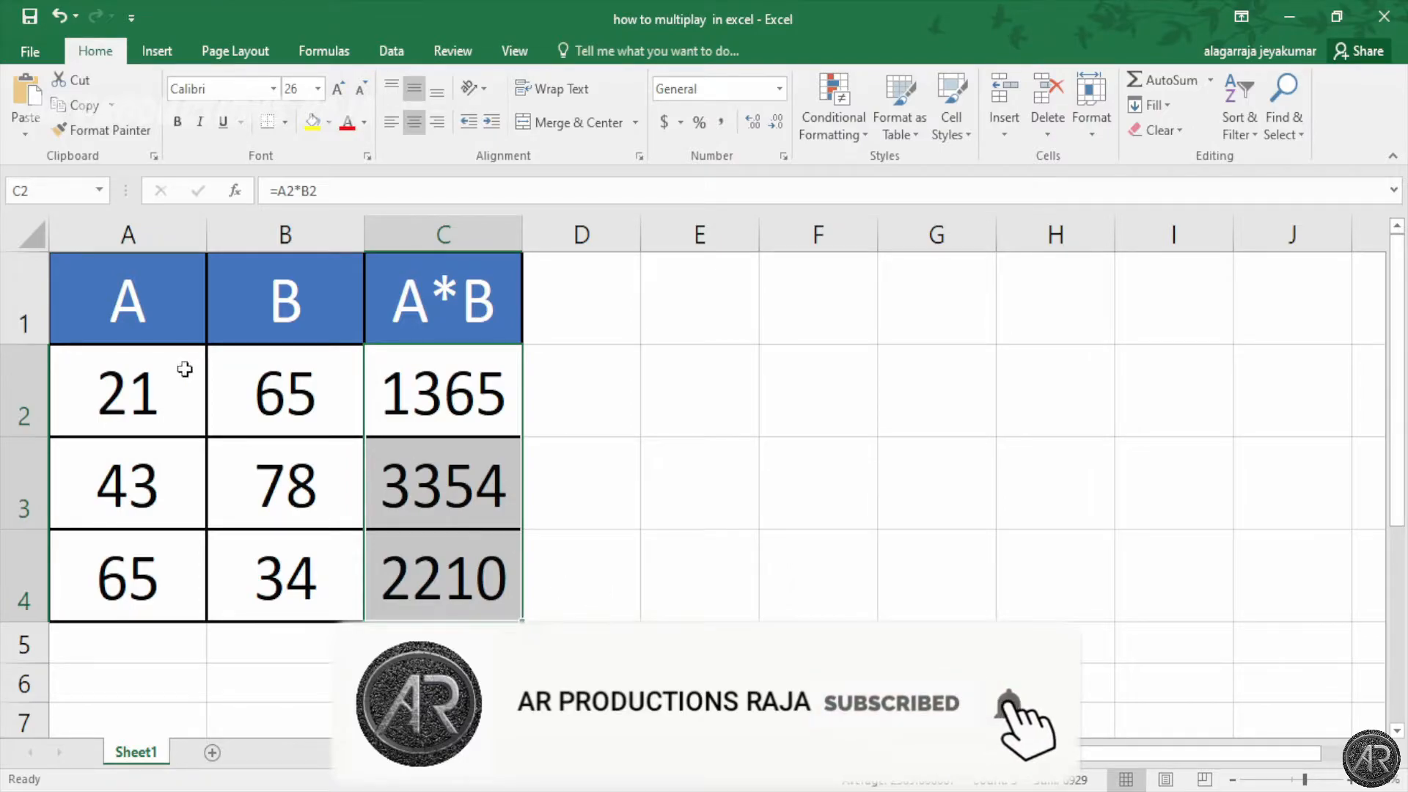
click(593, 611)
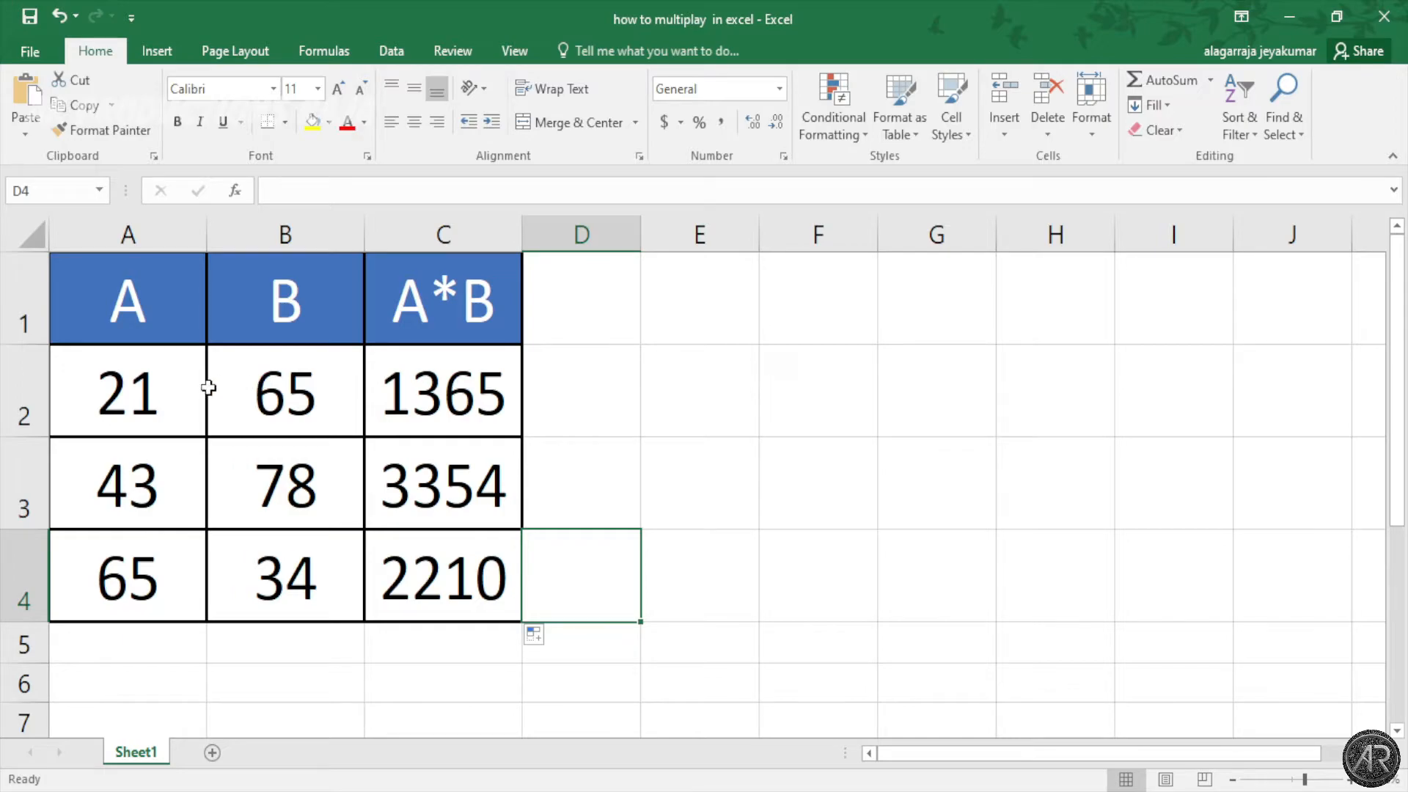
Clear the numbers in A2:B4 and enter 56 in A2 and 43 in B2.
drag(174, 390, 296, 566)
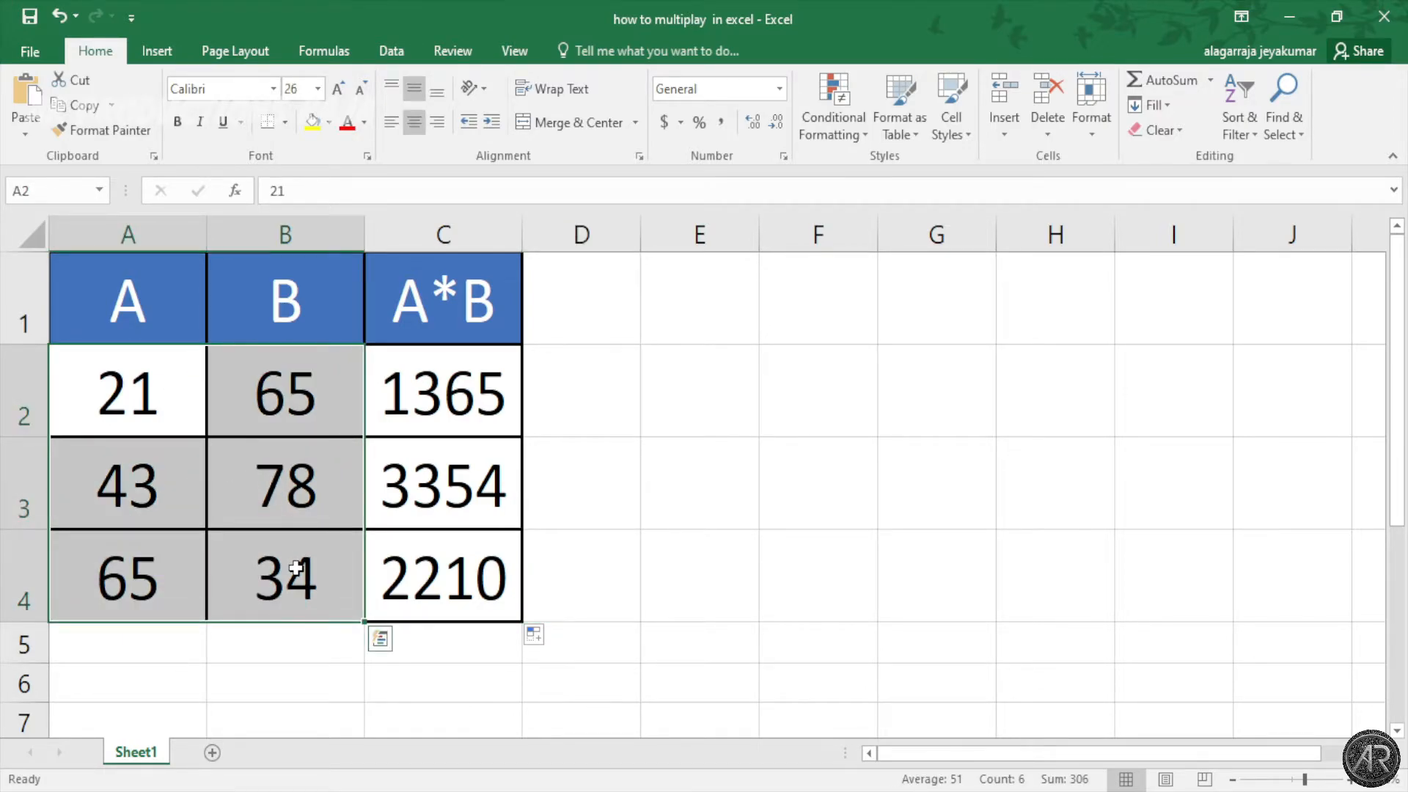
key(Delete)
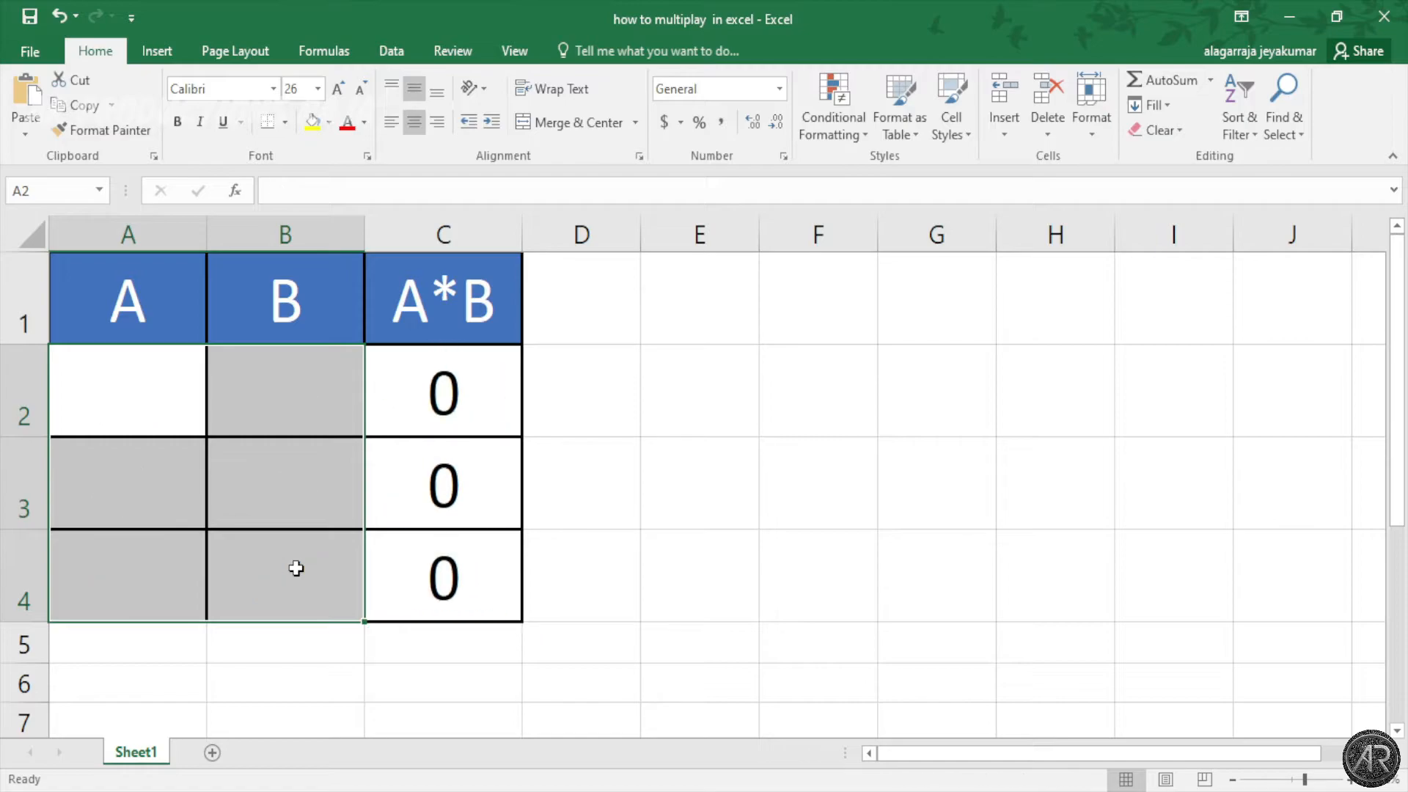
click(156, 395)
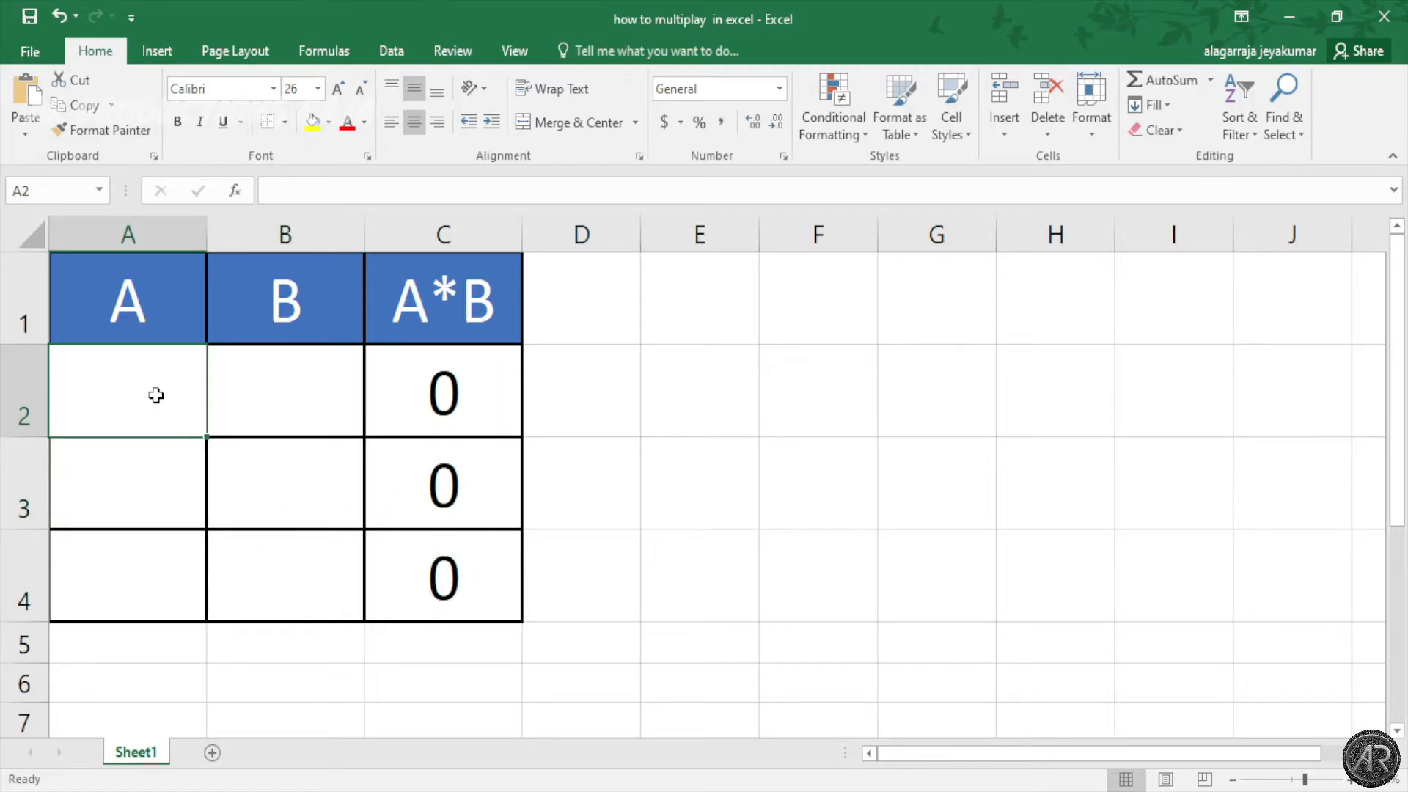
text(56)
click(245, 374)
text(43)
Enter 456 in A3, 54 in B3, 89 in A4 and 532 in B4.
click(164, 478)
text(4)
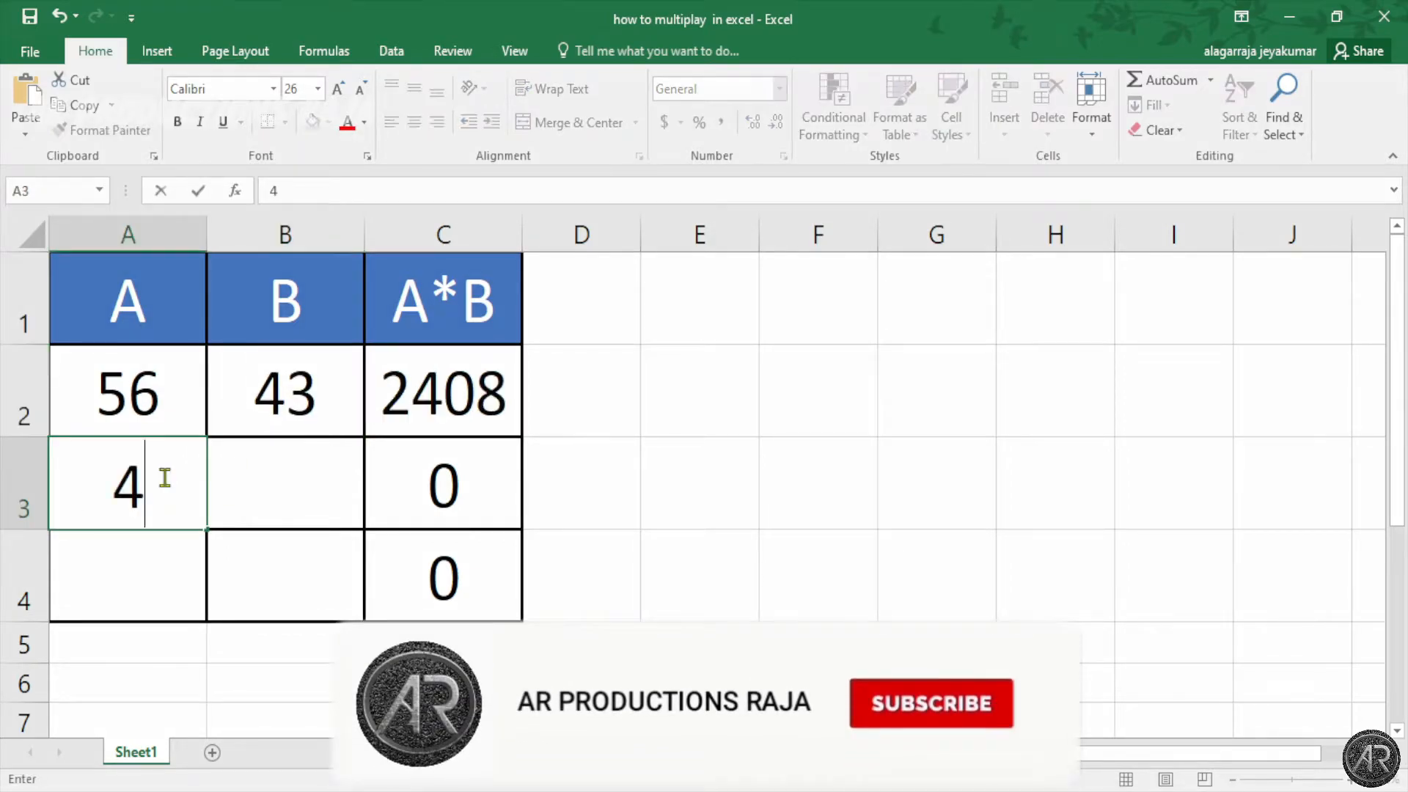
text(56)
click(280, 487)
text(54)
click(153, 556)
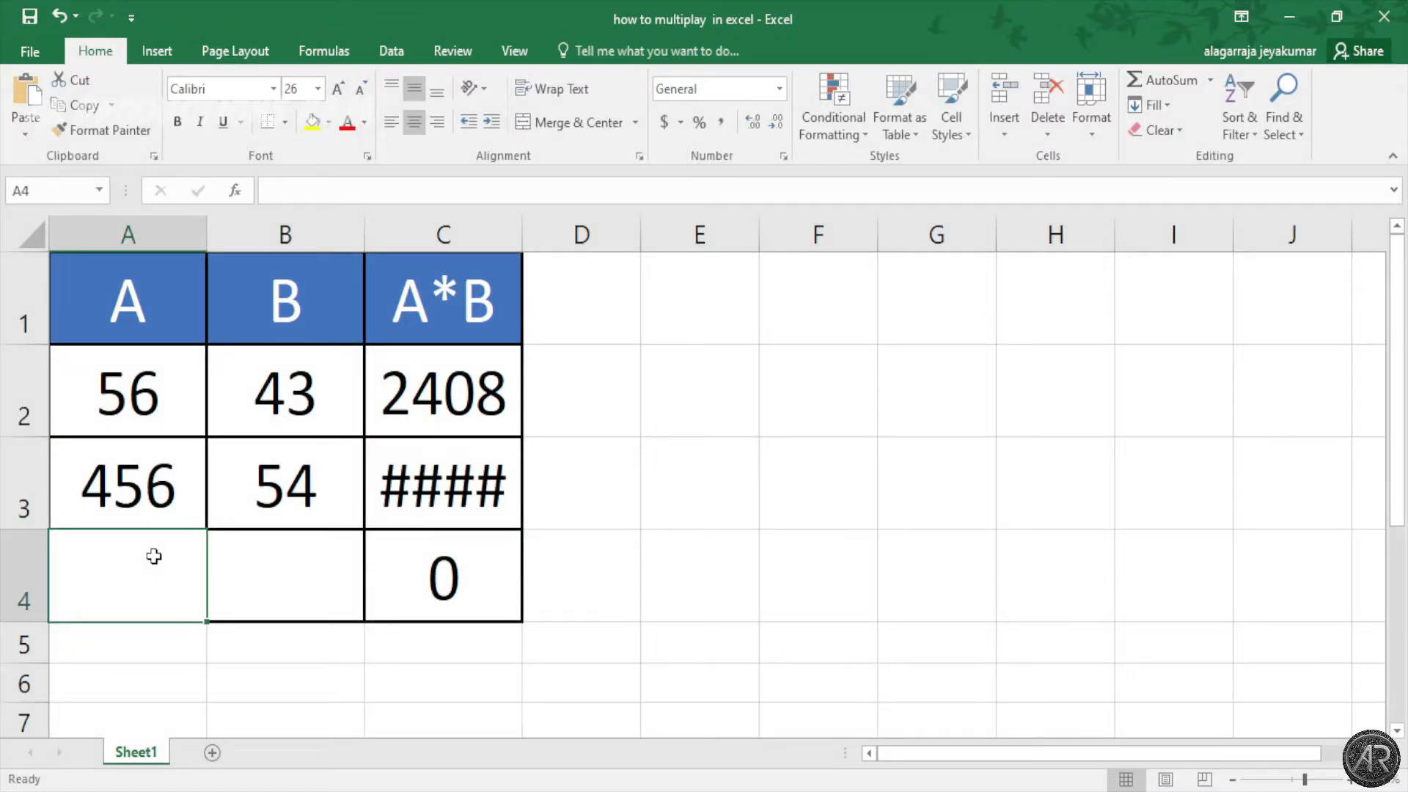
text(89)
click(281, 576)
text(5)
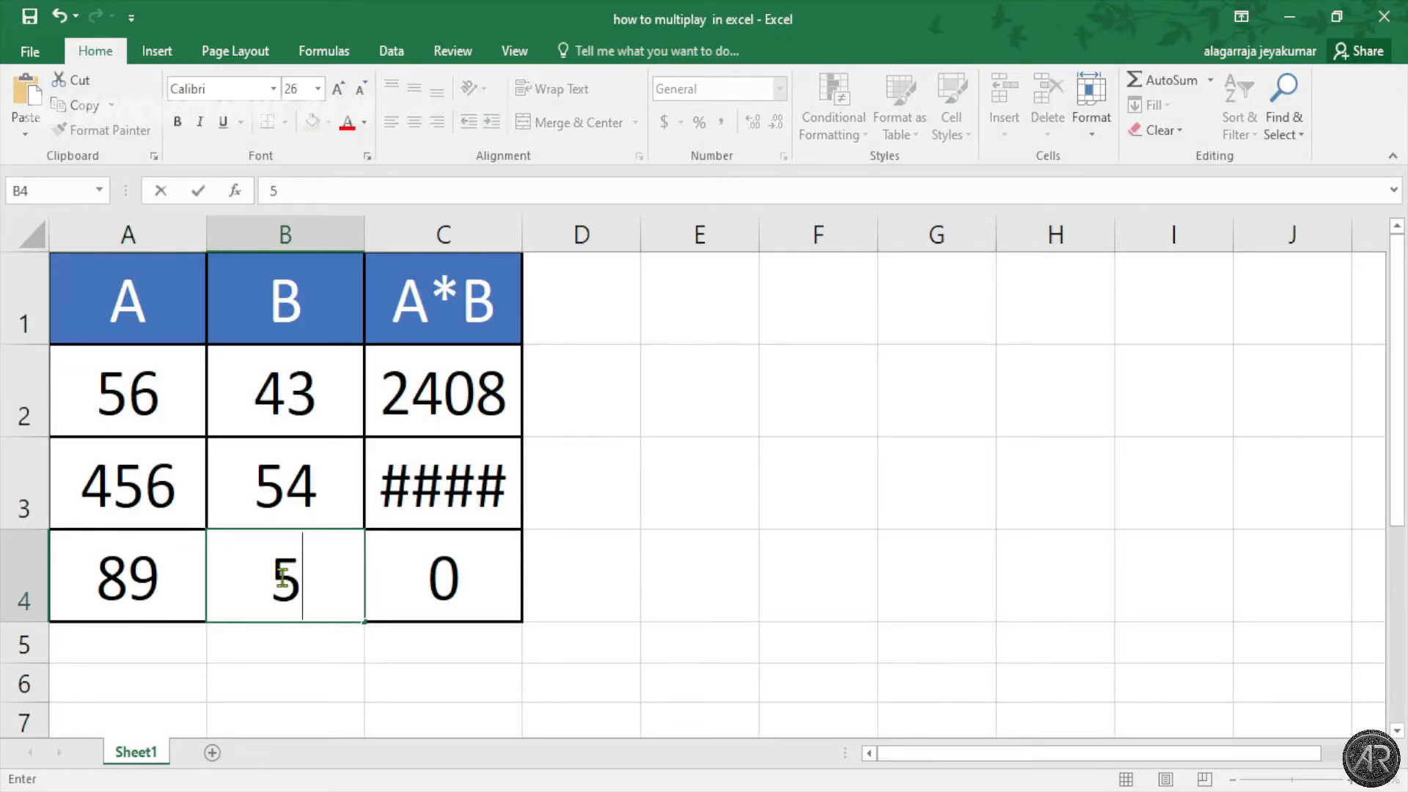
text(32)
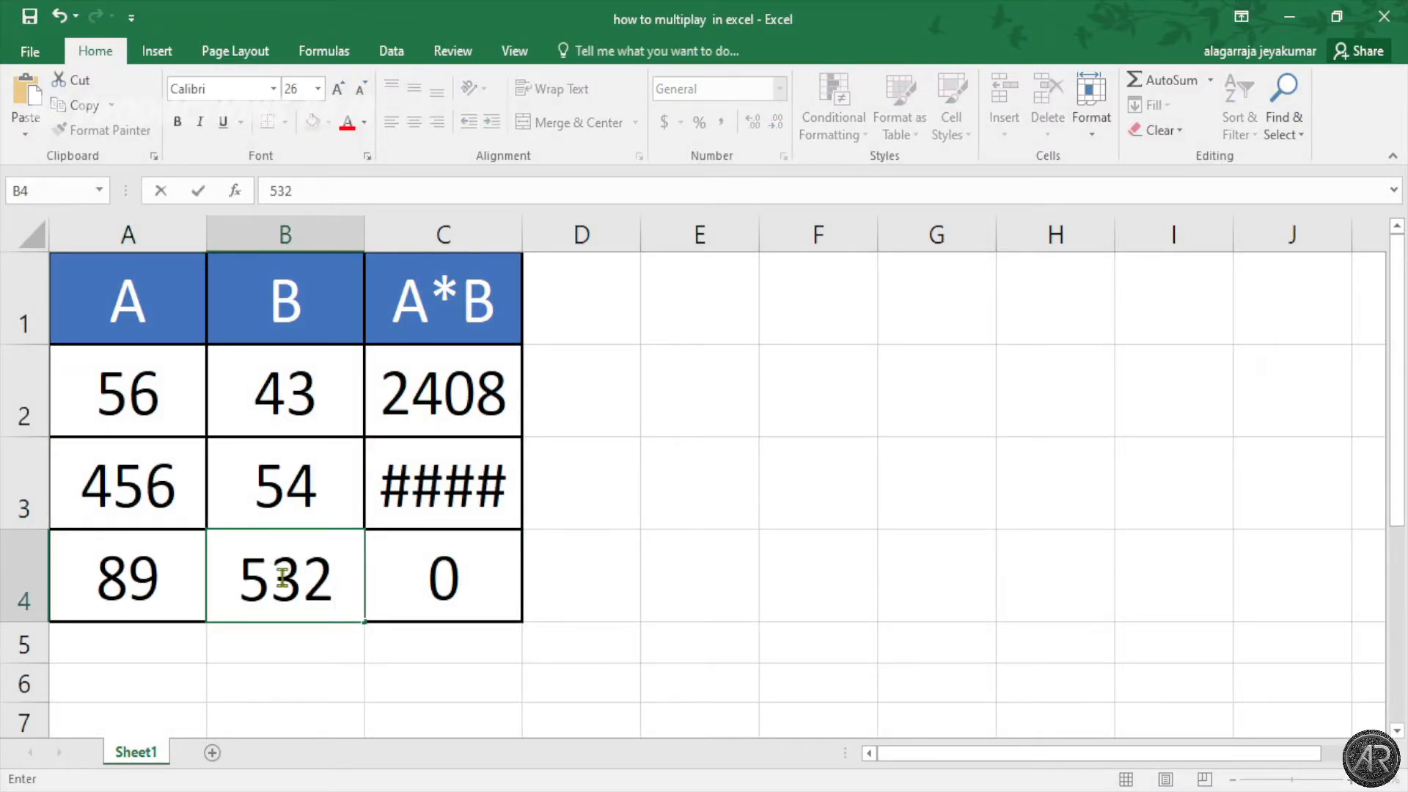
click(574, 605)
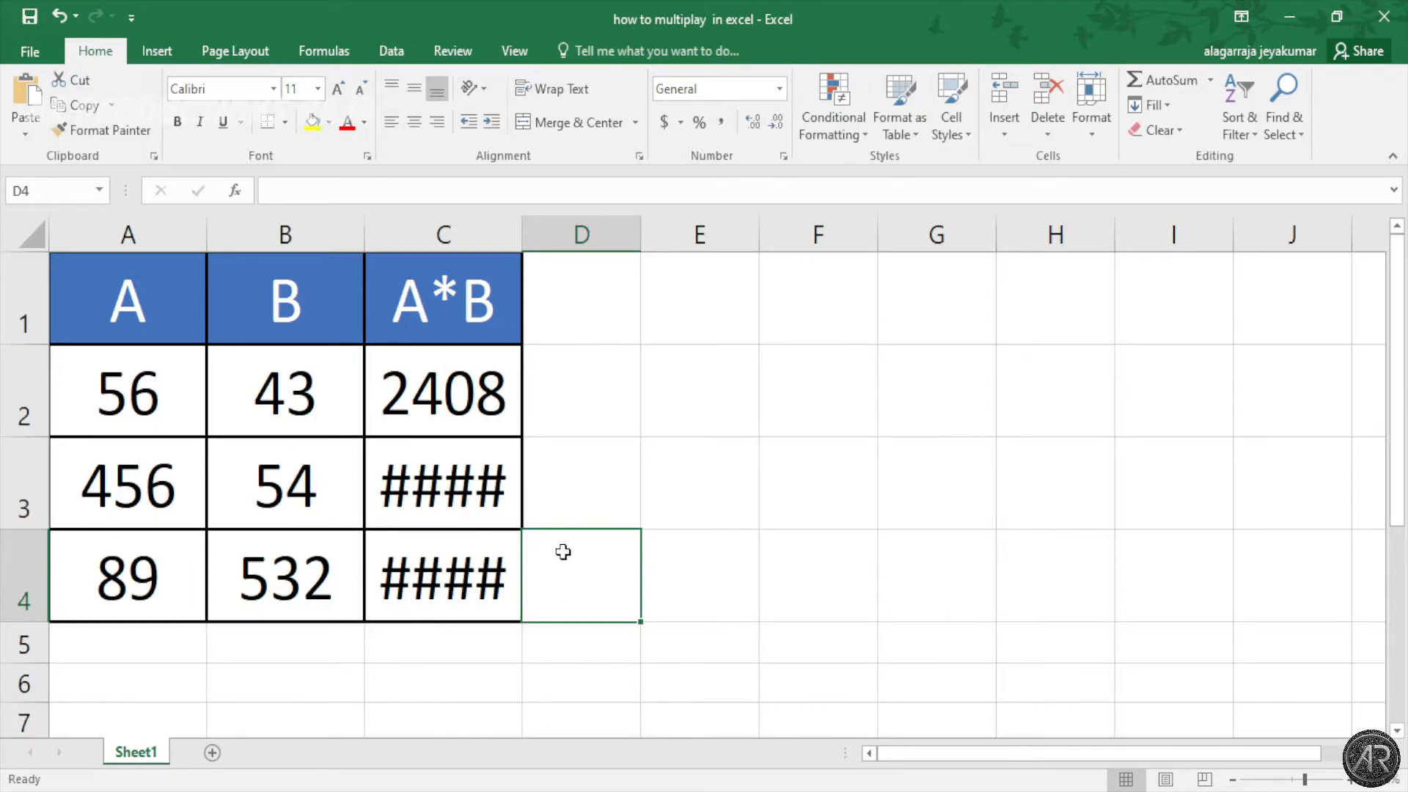
Autofit the width of column C so the products in the A*B column fit.
double_click(521, 228)
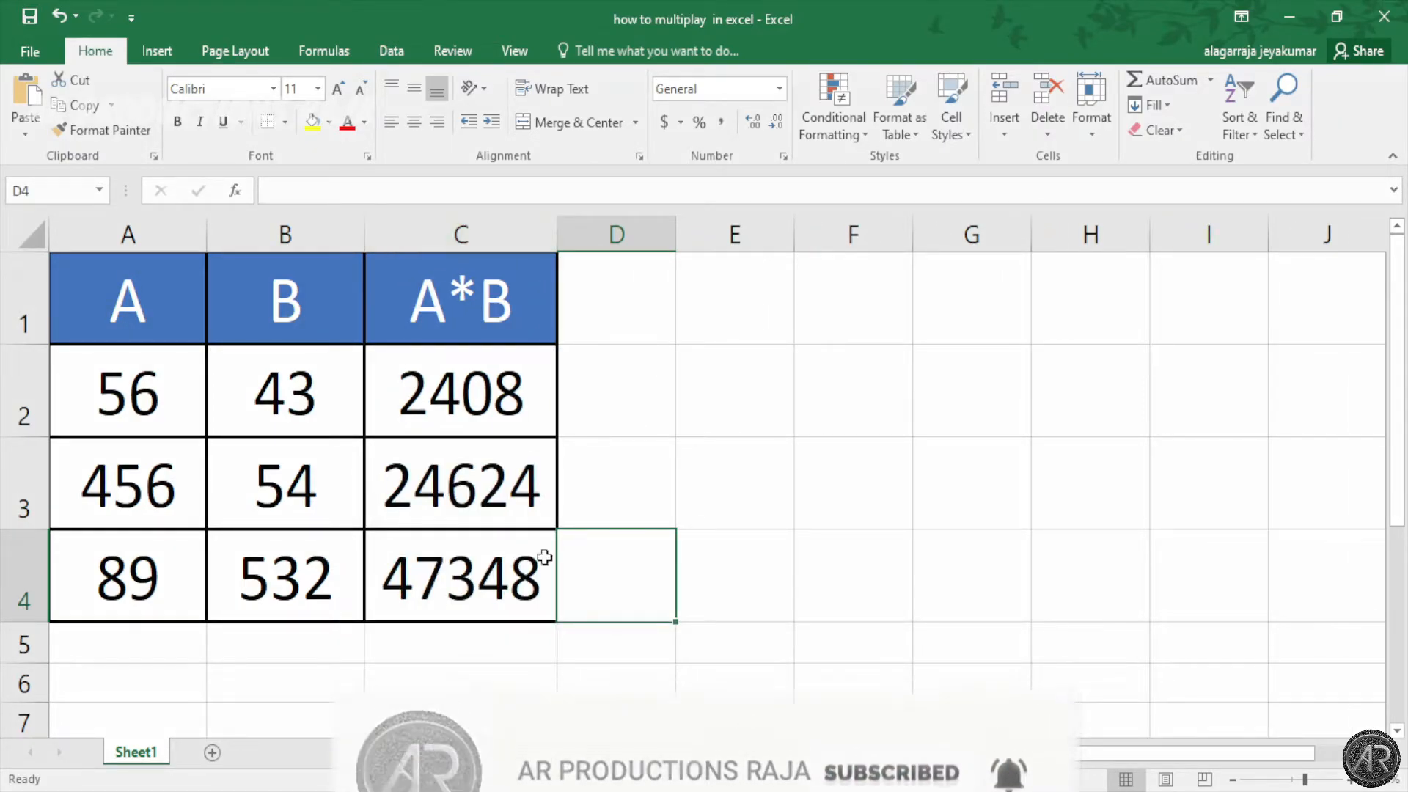
click(610, 665)
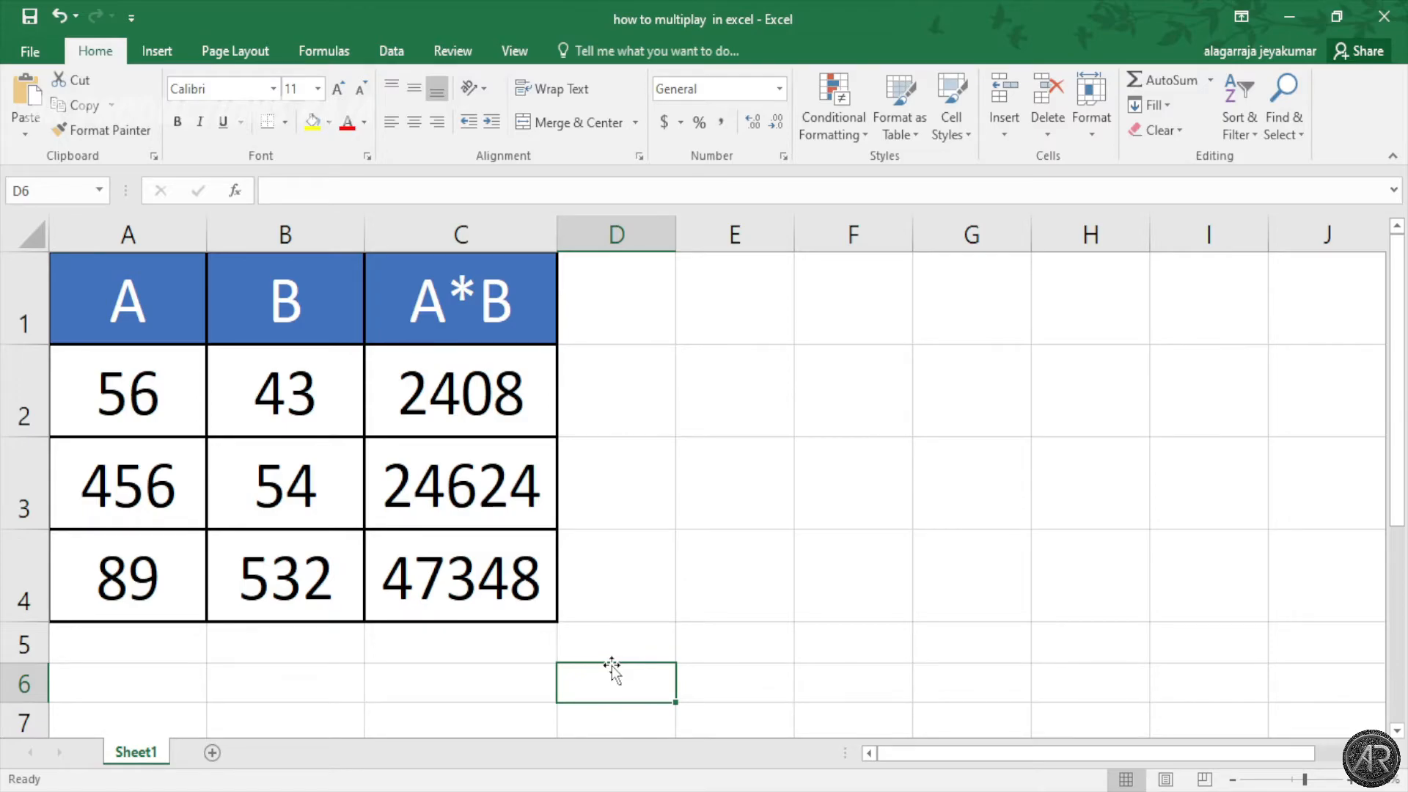
Switch to the blank workbook Book1 and enter 54 in A1 and 654 in A2.
click(660, 750)
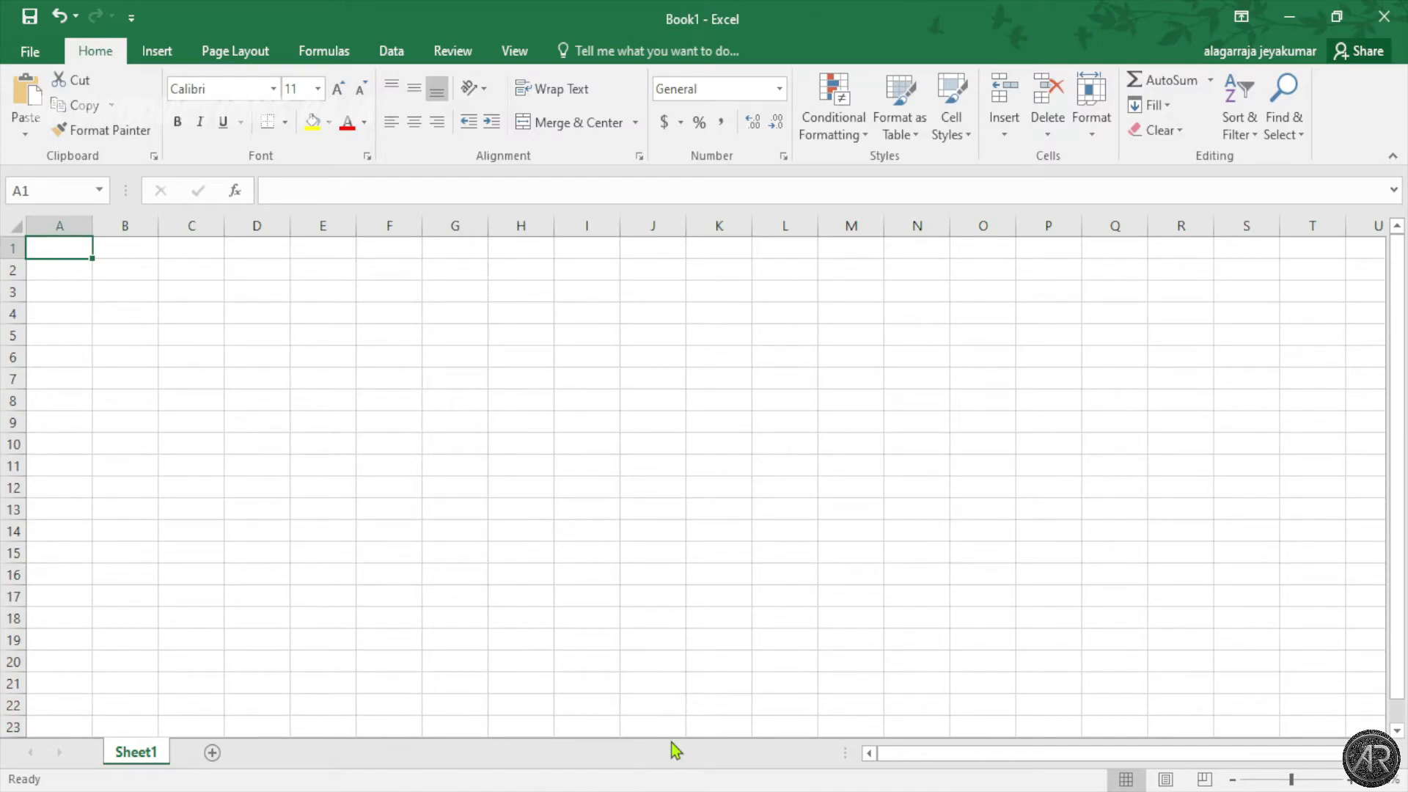
click(1349, 780)
click(1349, 780)
click(1349, 780)
click(1349, 780)
click(1349, 780)
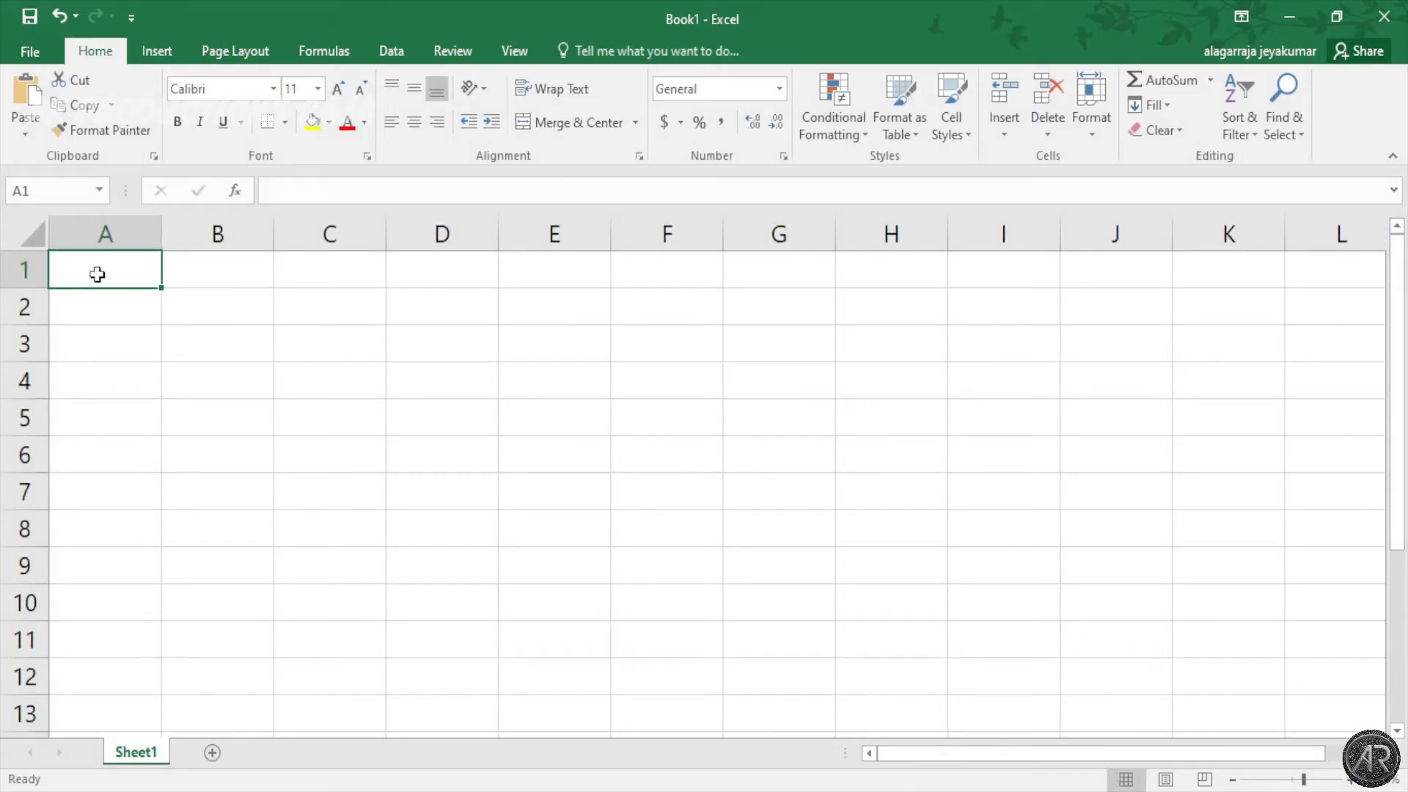
text(54)
key(Return)
text(654)
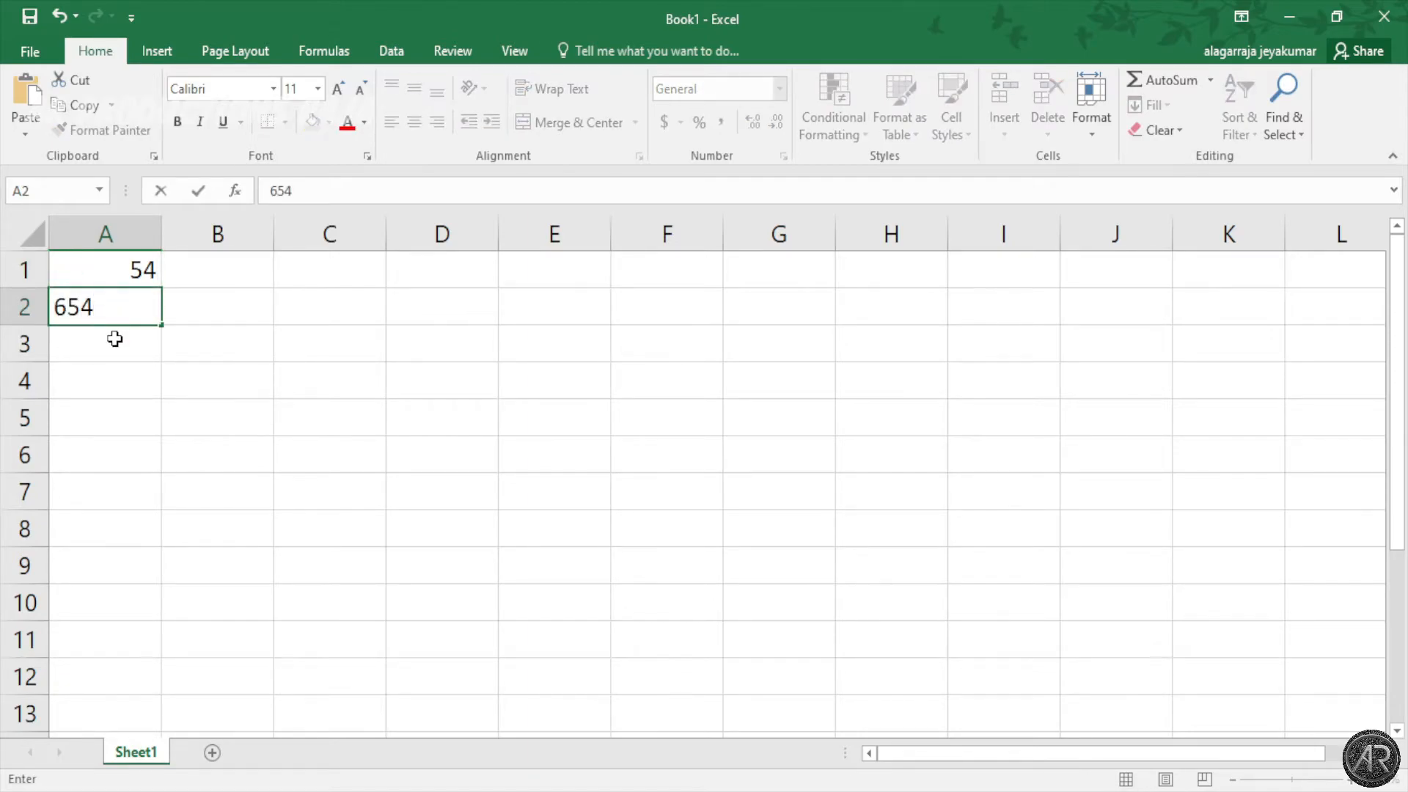
key(Return)
Enter 7654 in A3, 87654 in A4 and 3456 in A5.
text(7654)
key(Return)
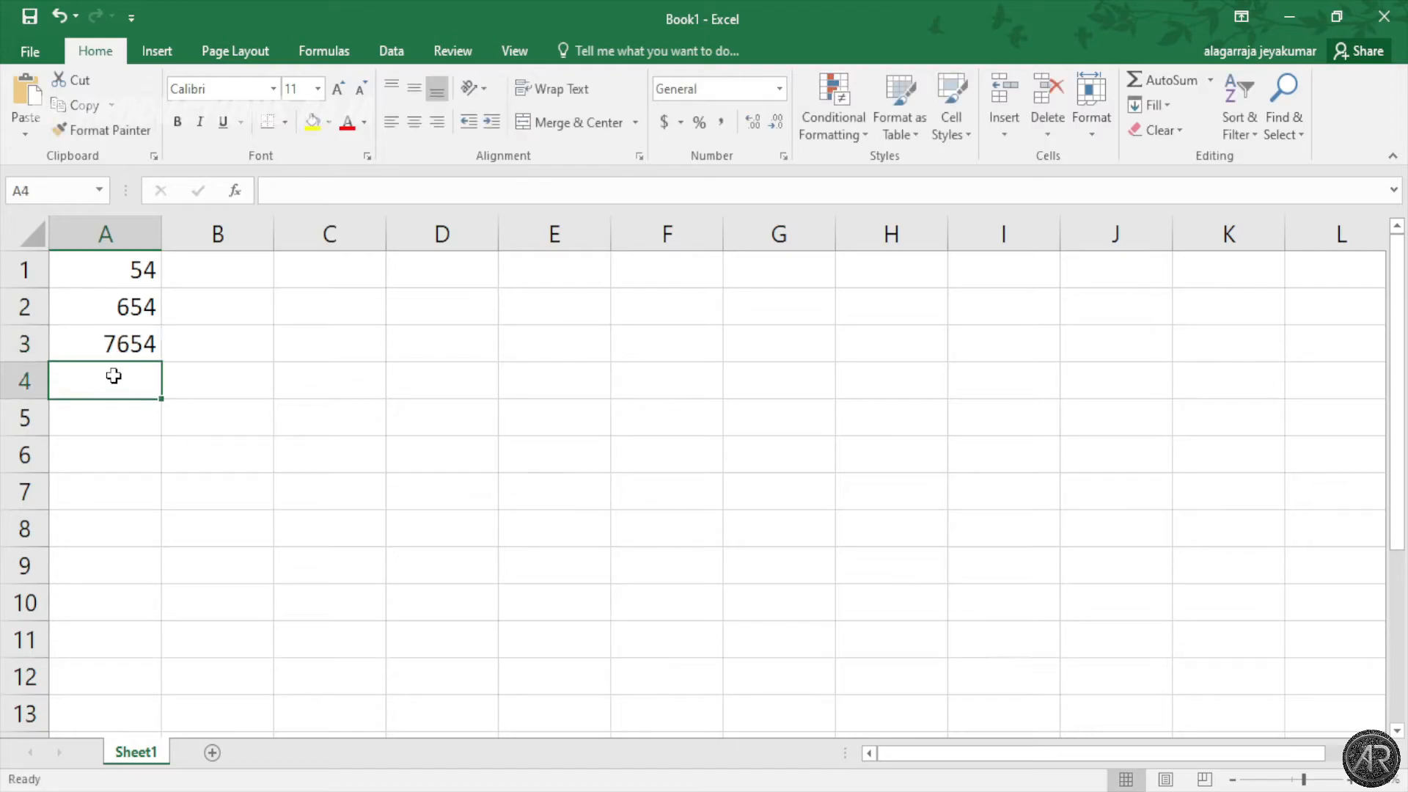
text(87654)
key(Return)
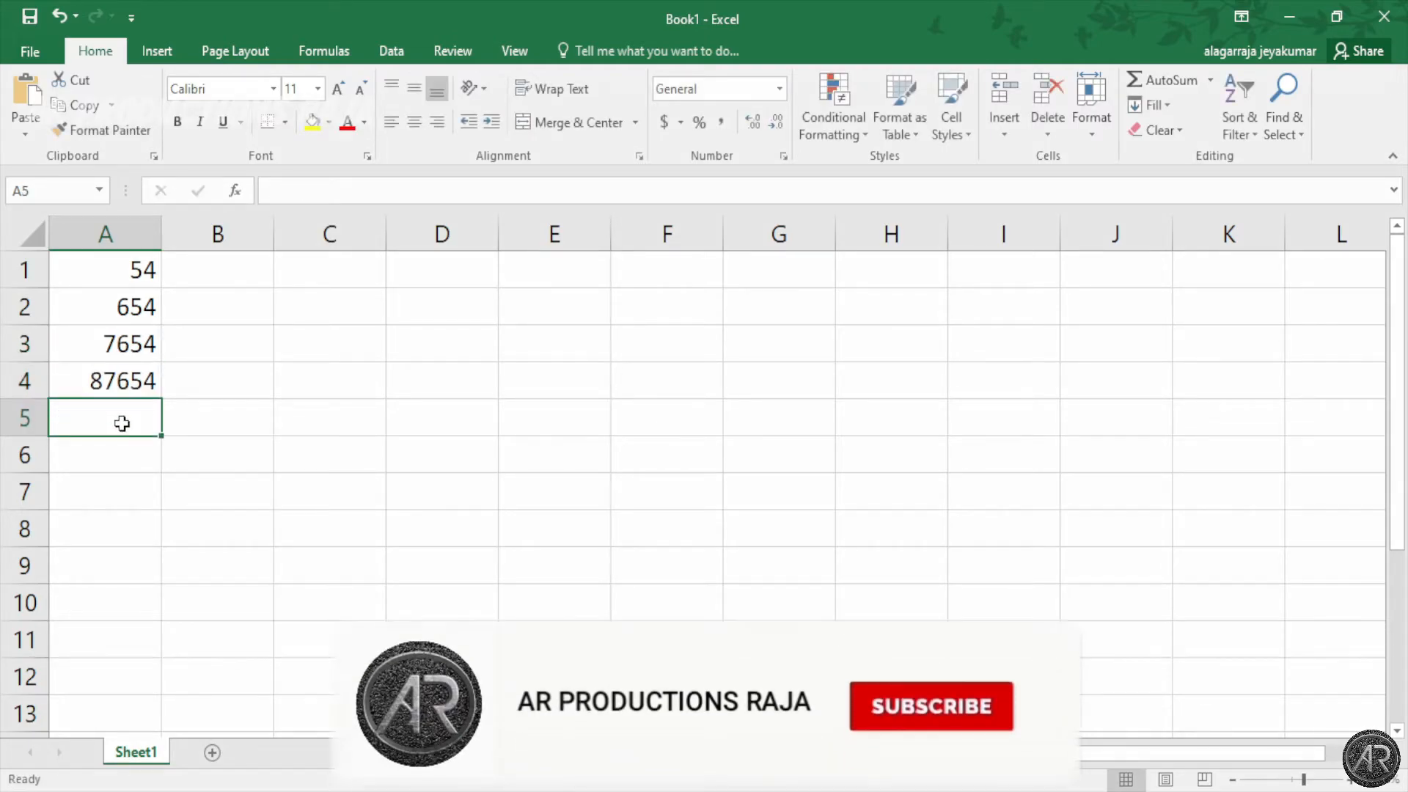
text(3456)
Enter 23456 in B1, 4567 in B2, 34567 in B3 and 4567 in B4.
click(252, 266)
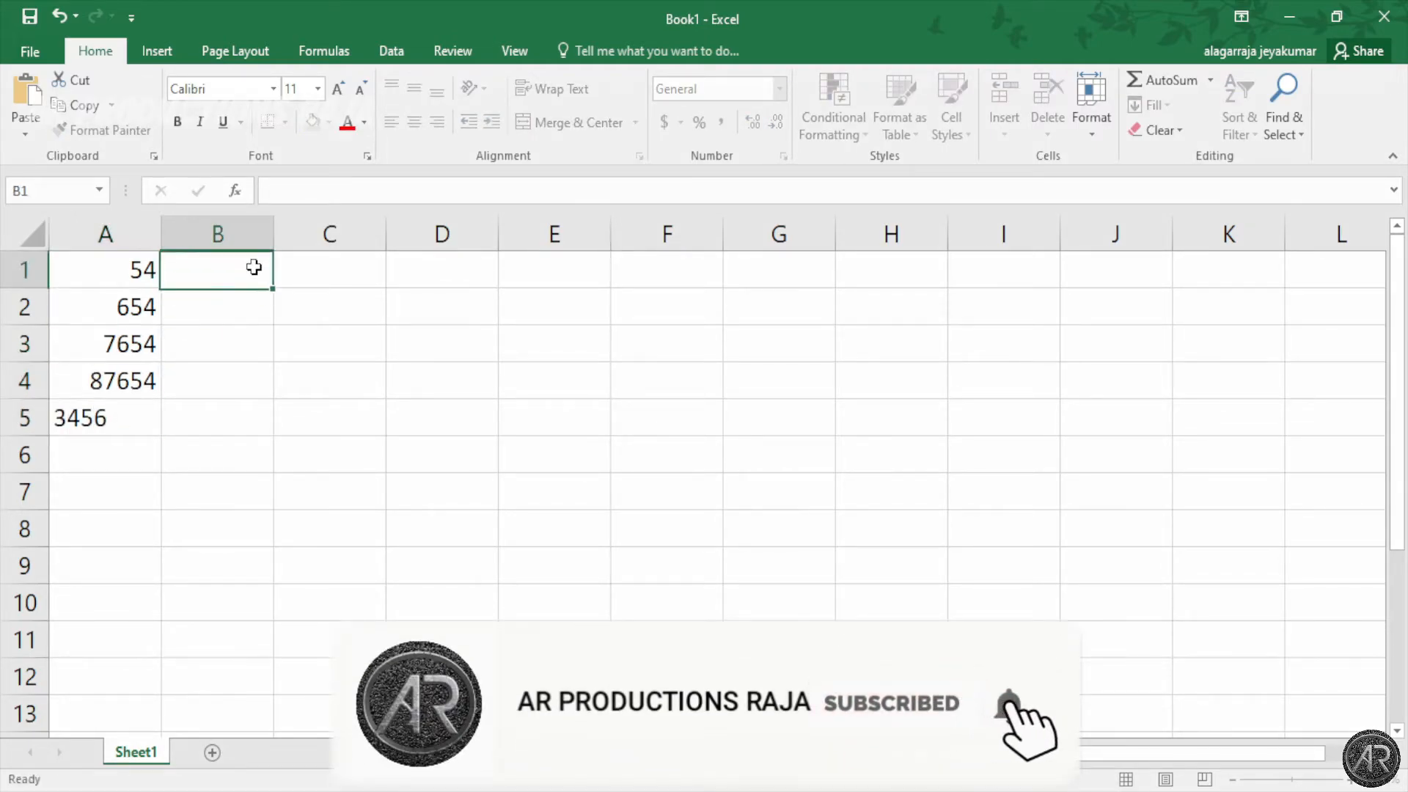
text(23456)
click(242, 308)
text(4567)
click(245, 339)
text(34567)
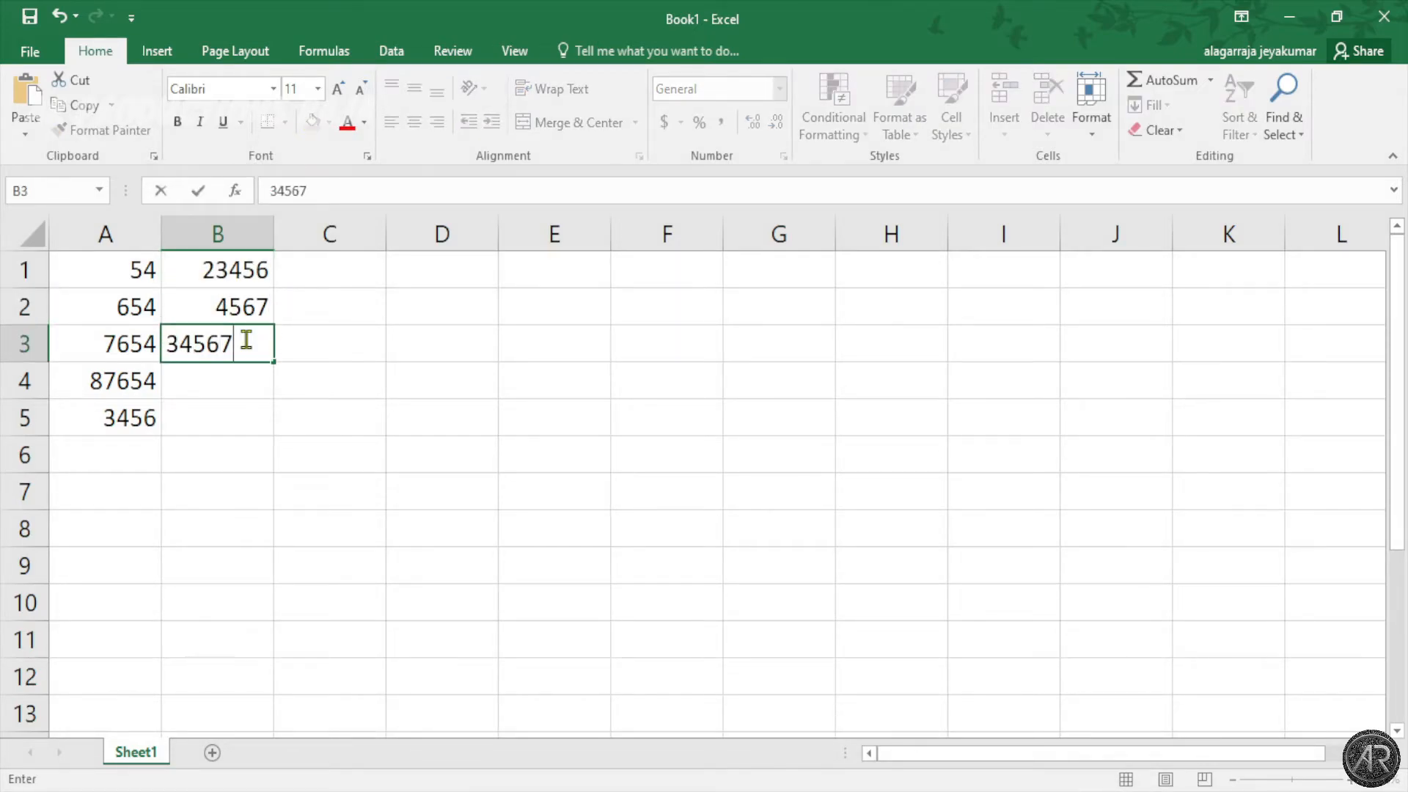
click(239, 382)
text(4567)
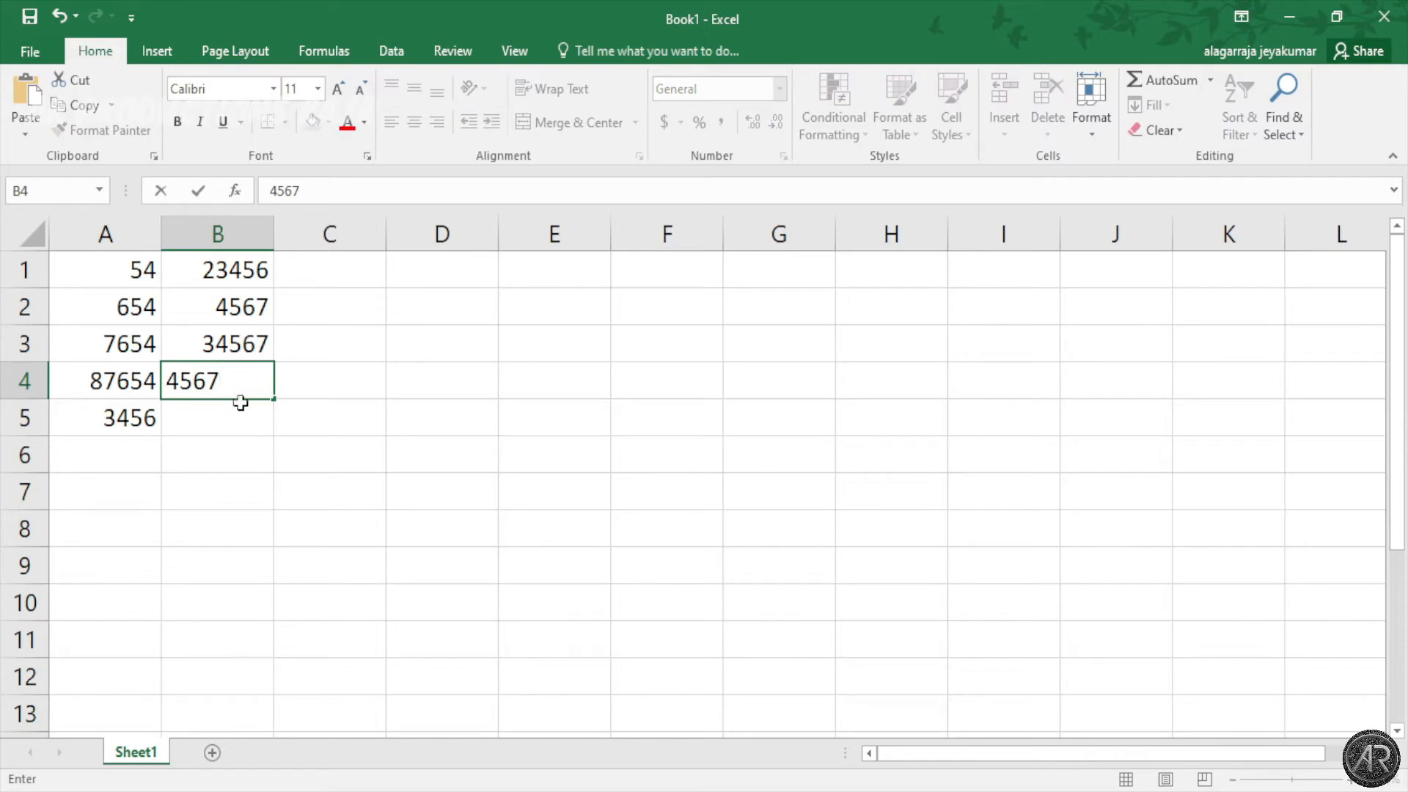
click(242, 439)
text(34567)
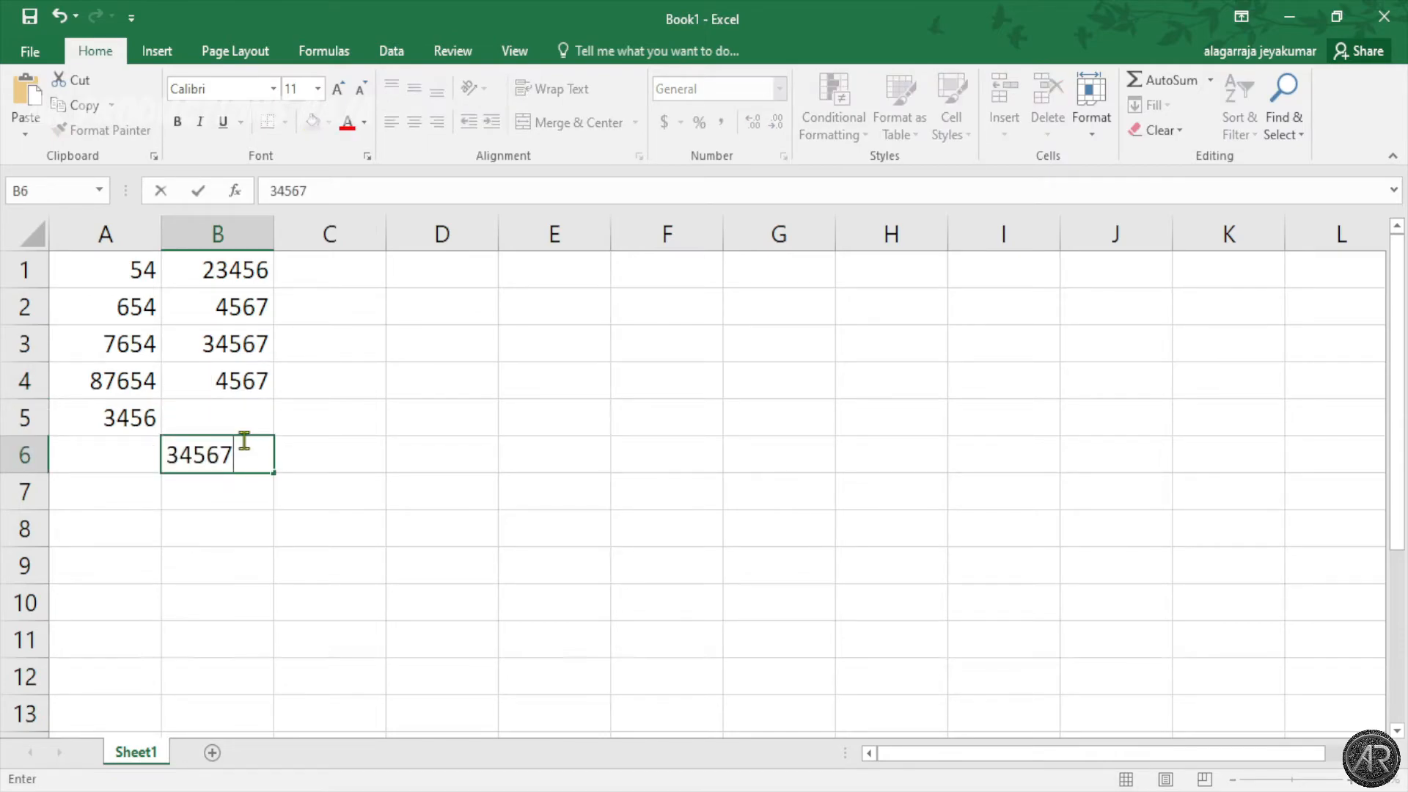
key(BackSpace)
key(Escape)
Enter 4567 in B5 to complete the second column of numbers.
click(245, 408)
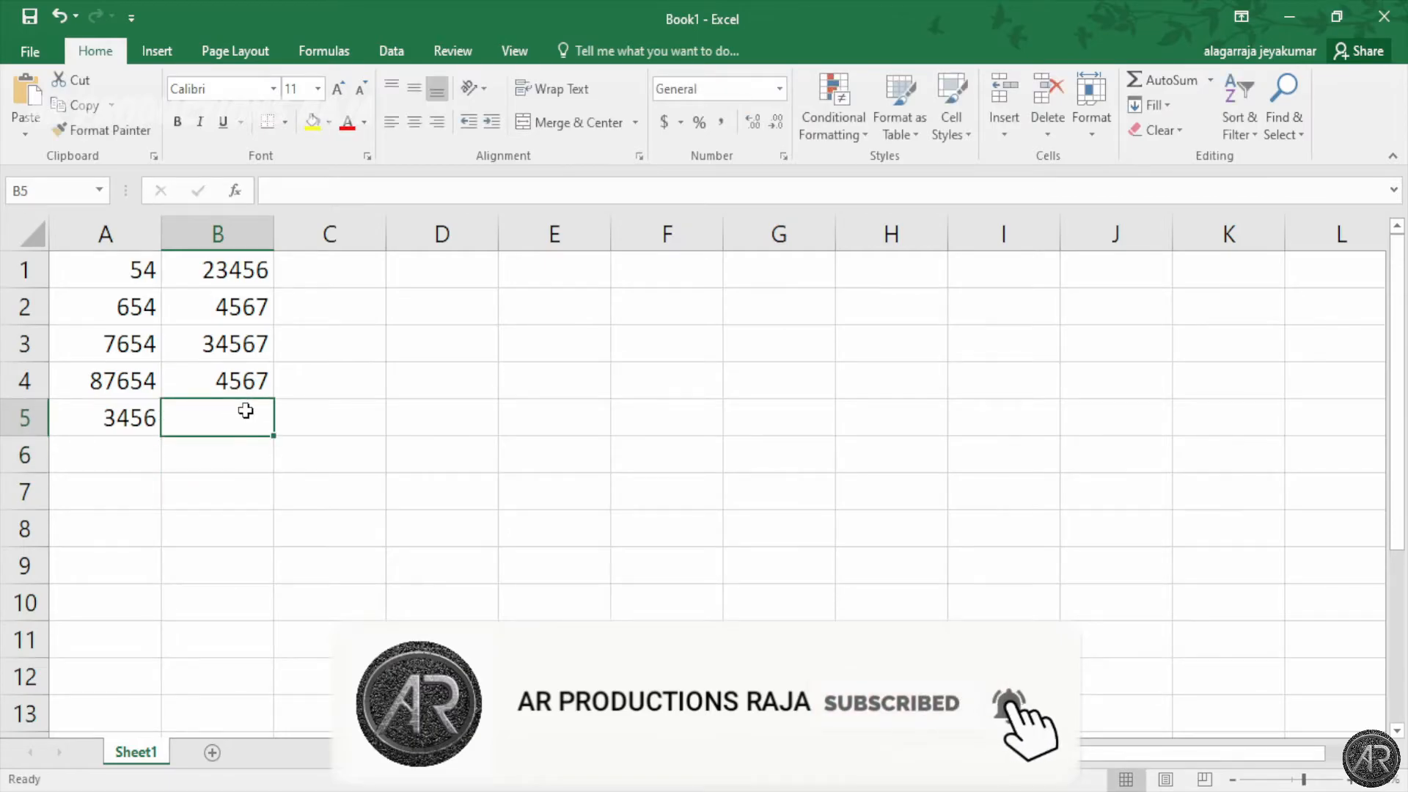
text(4567)
click(330, 264)
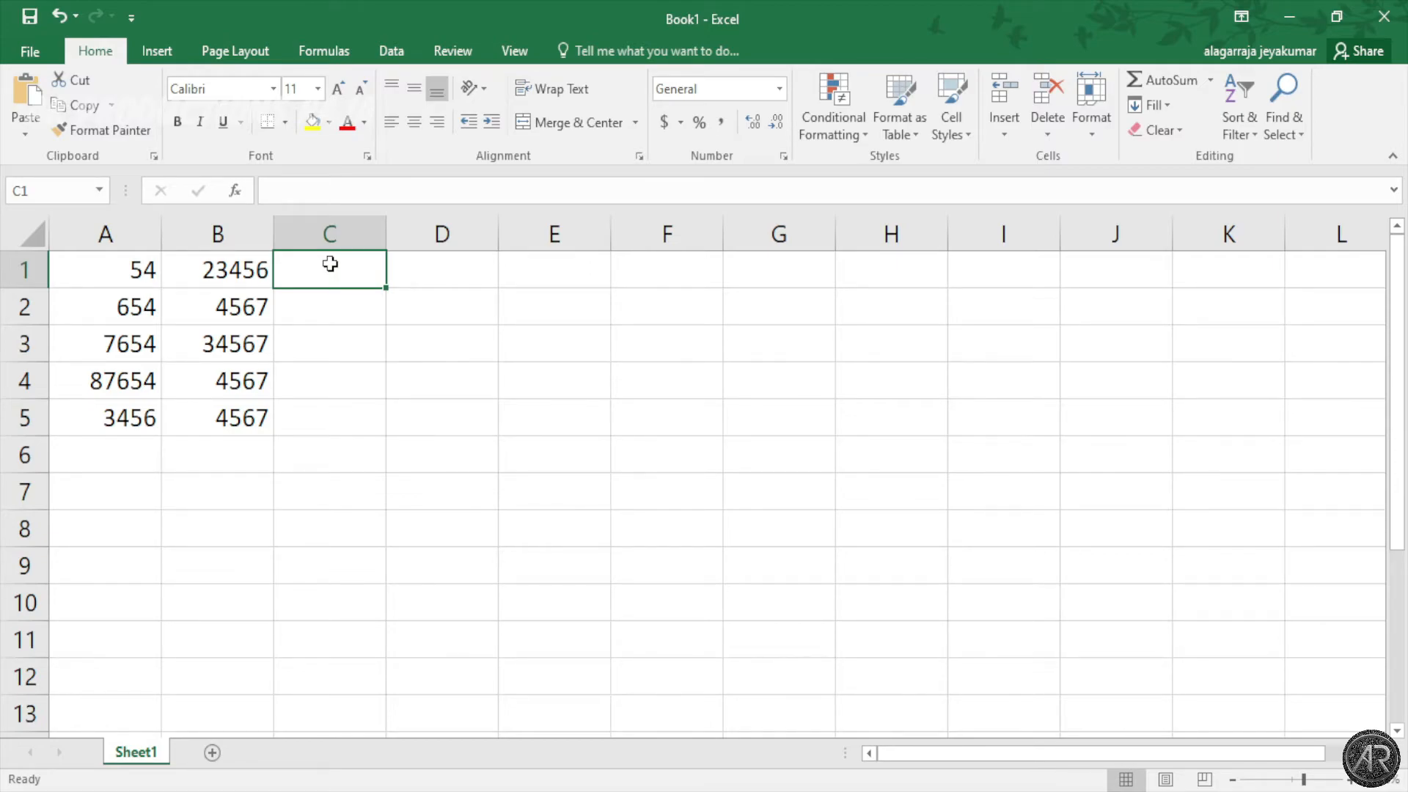
click(338, 297)
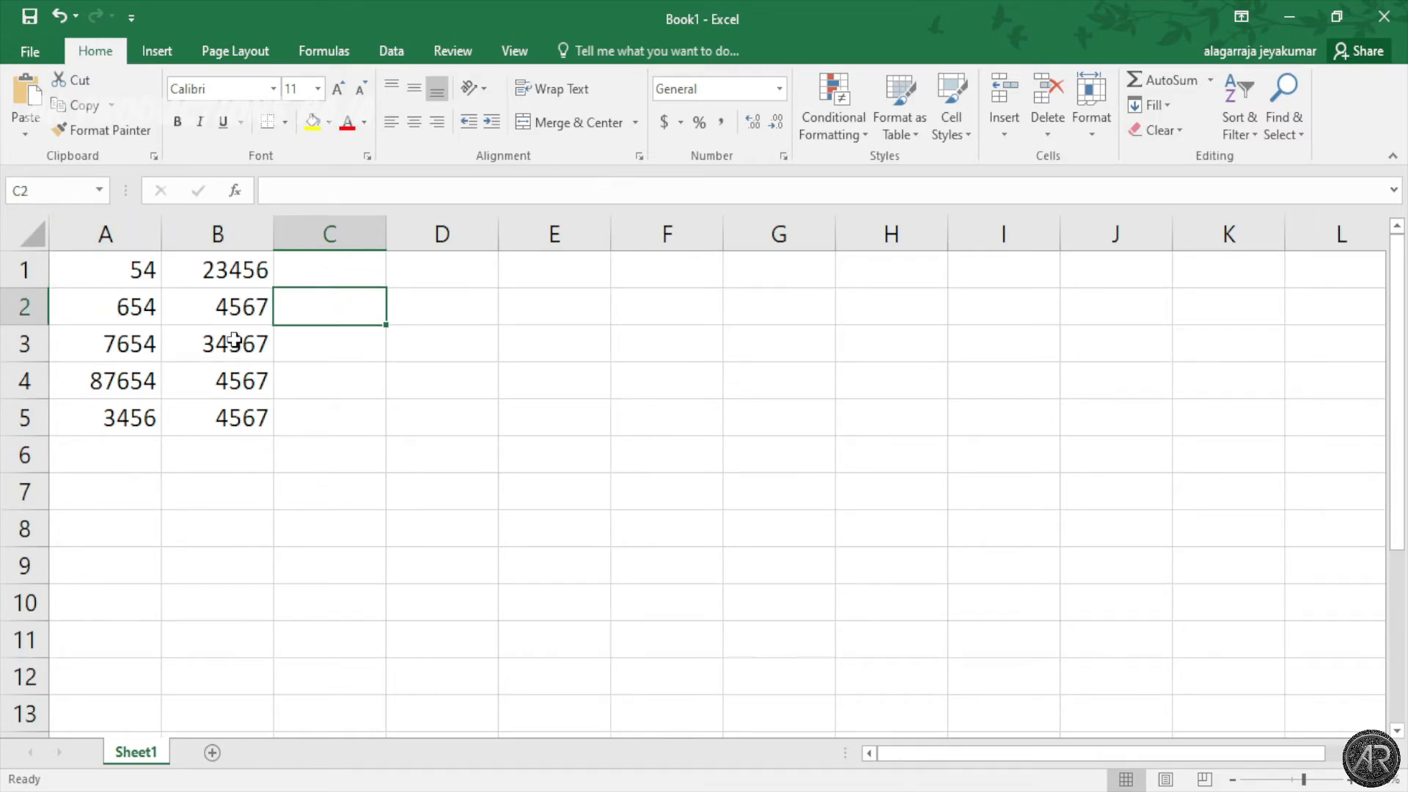
click(285, 338)
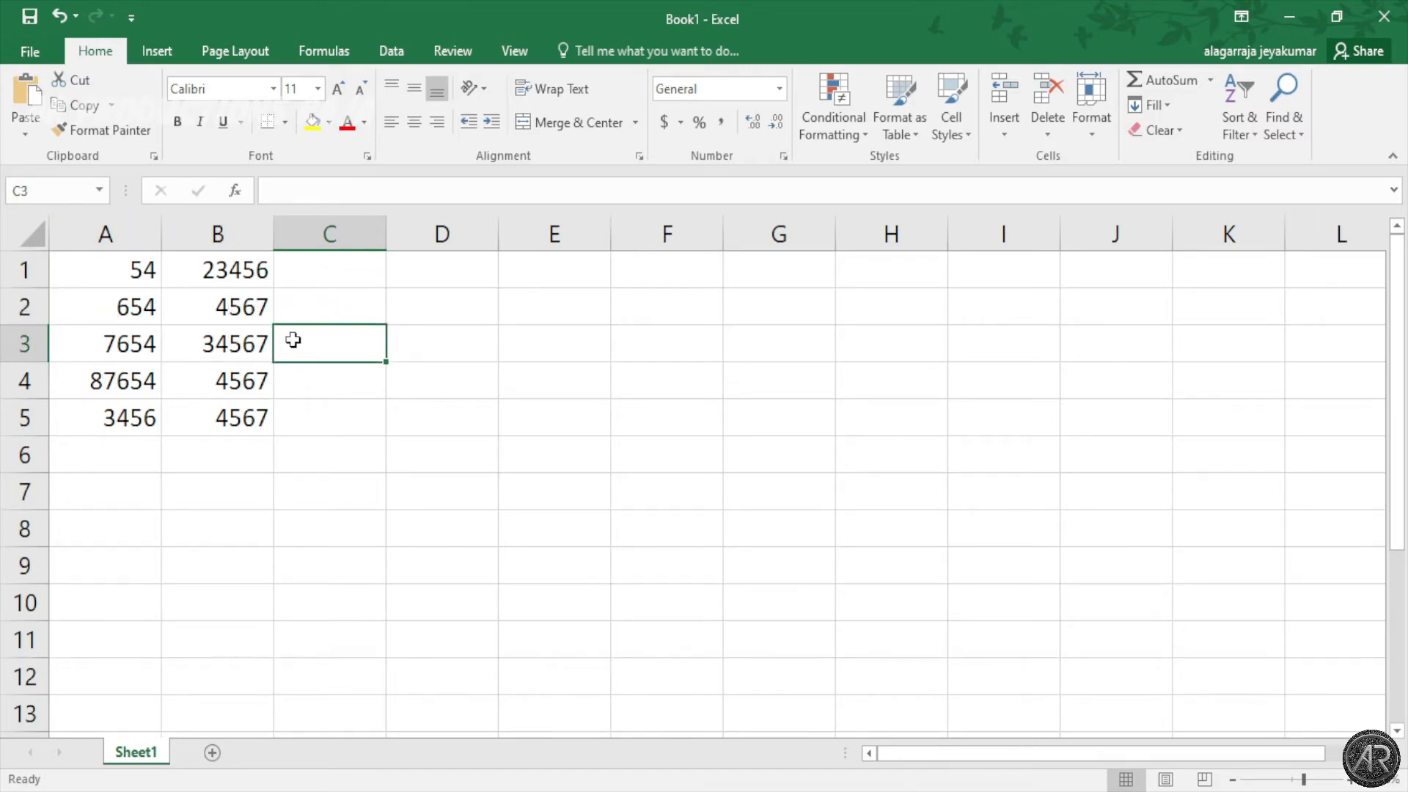
click(353, 382)
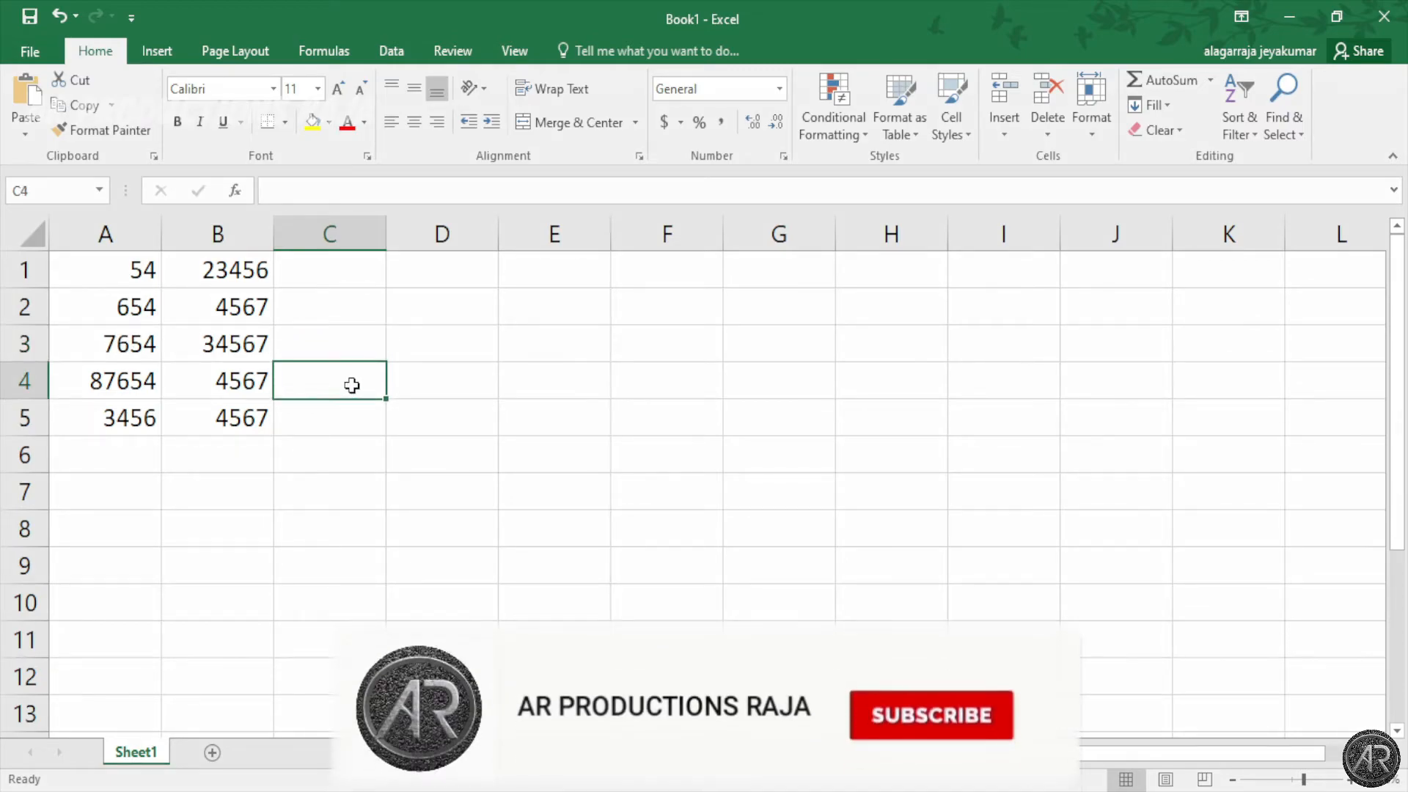
click(319, 416)
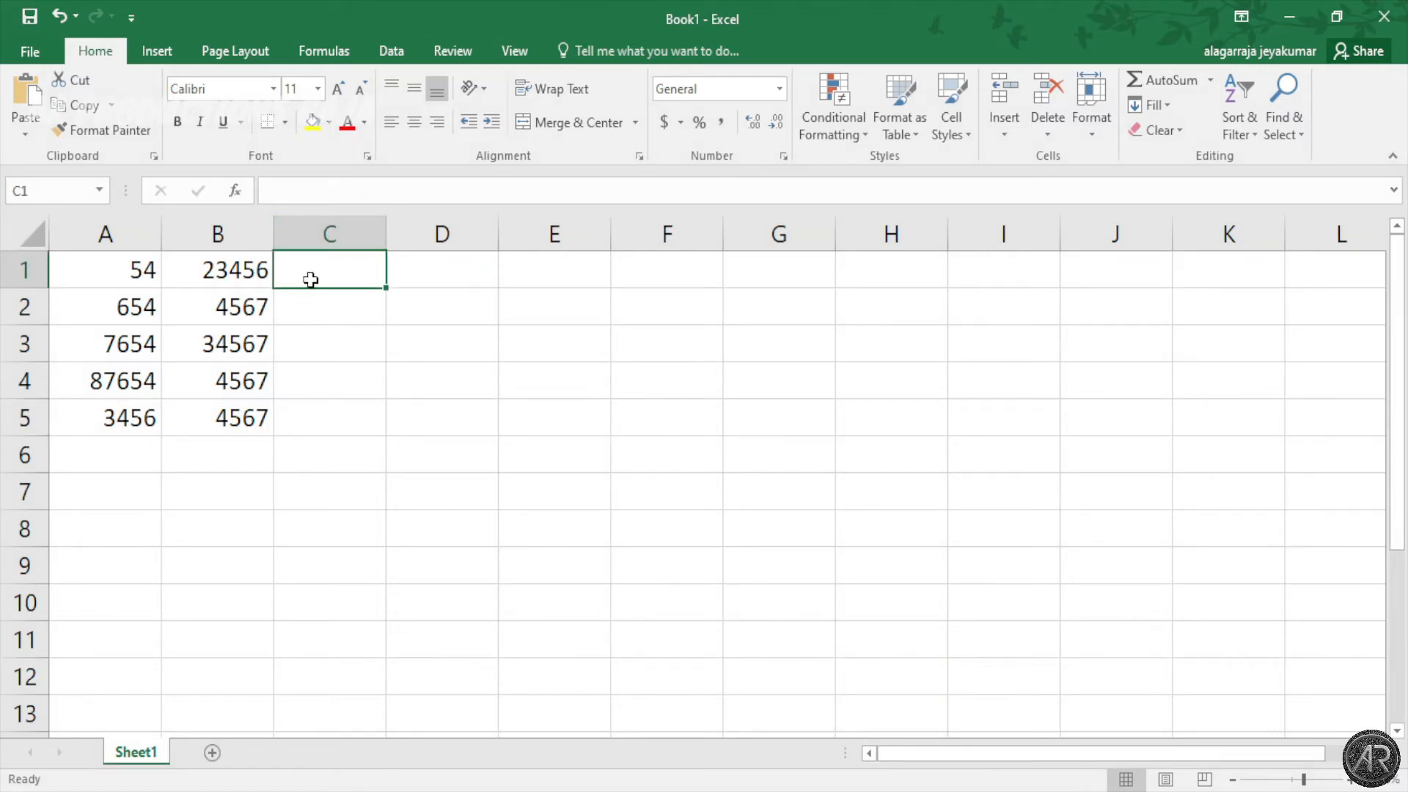
Enter the formula =A1*B1 in C1 to multiply the first row's two numbers.
click(362, 190)
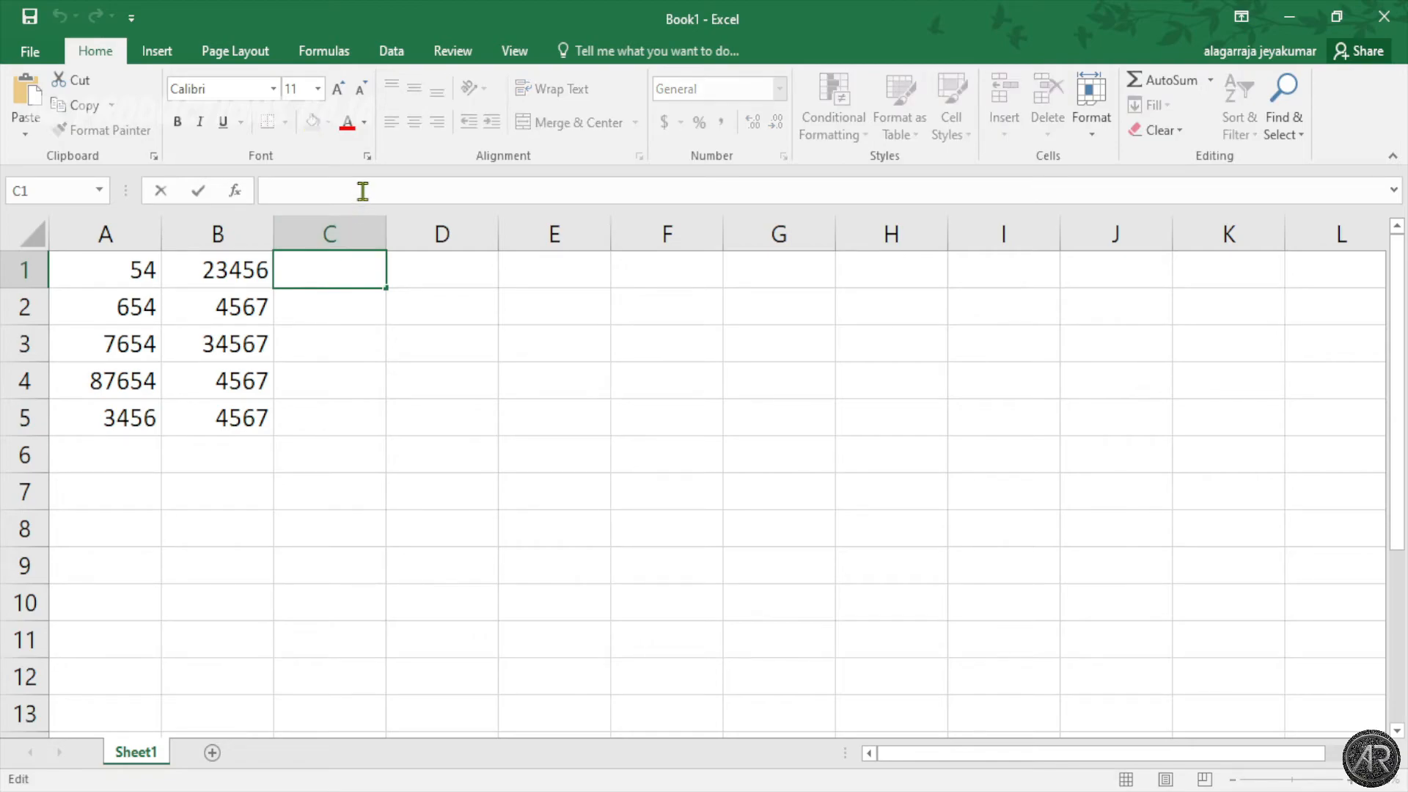
text(=)
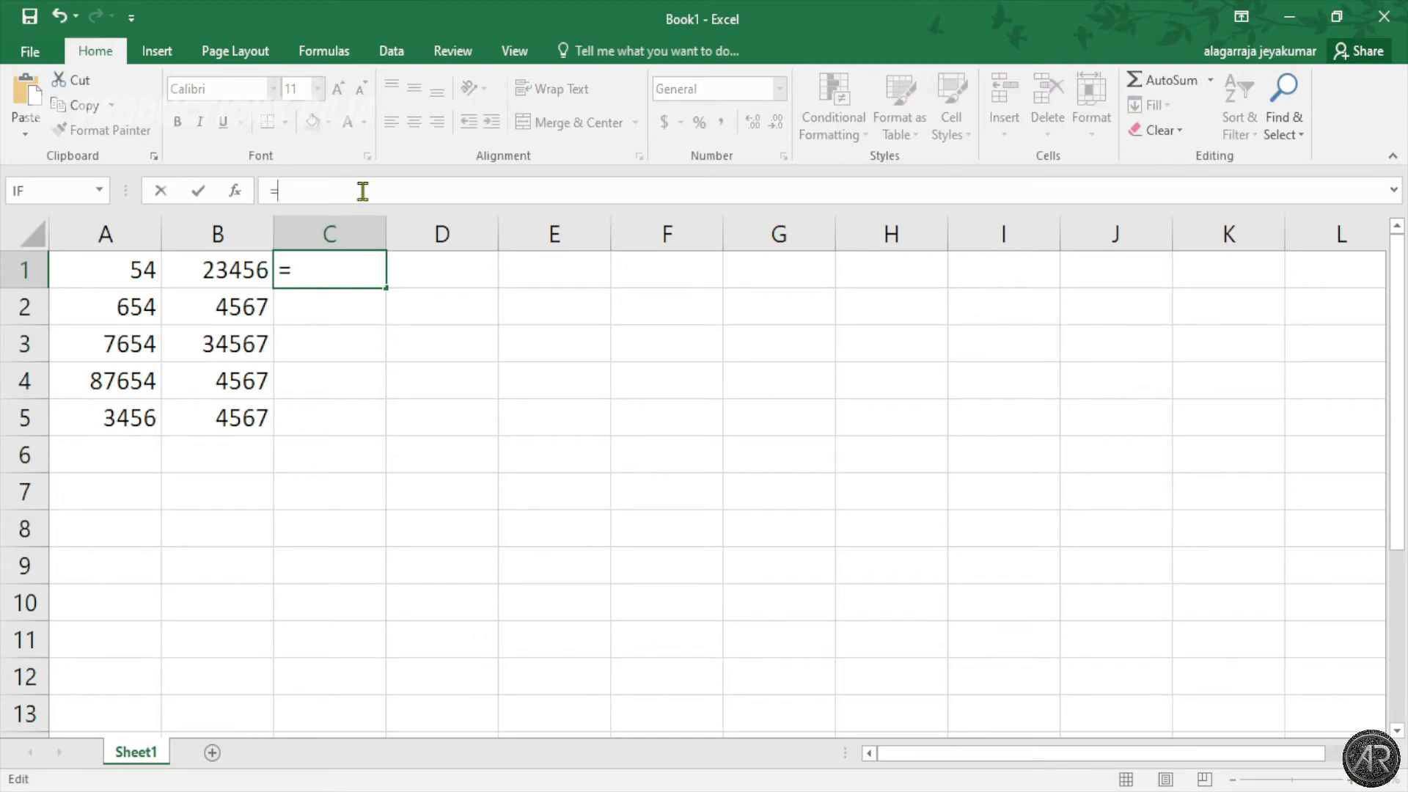
click(136, 279)
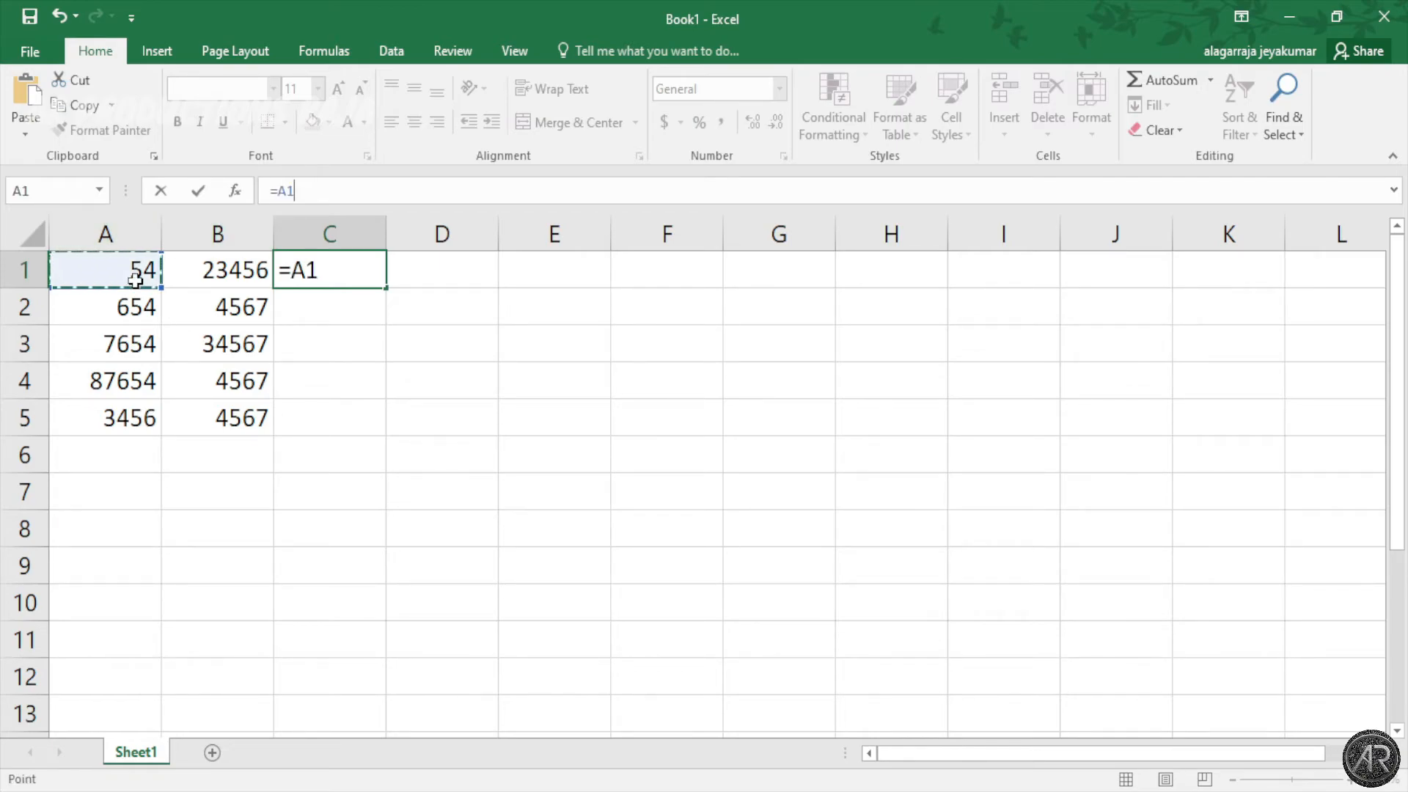
text(*)
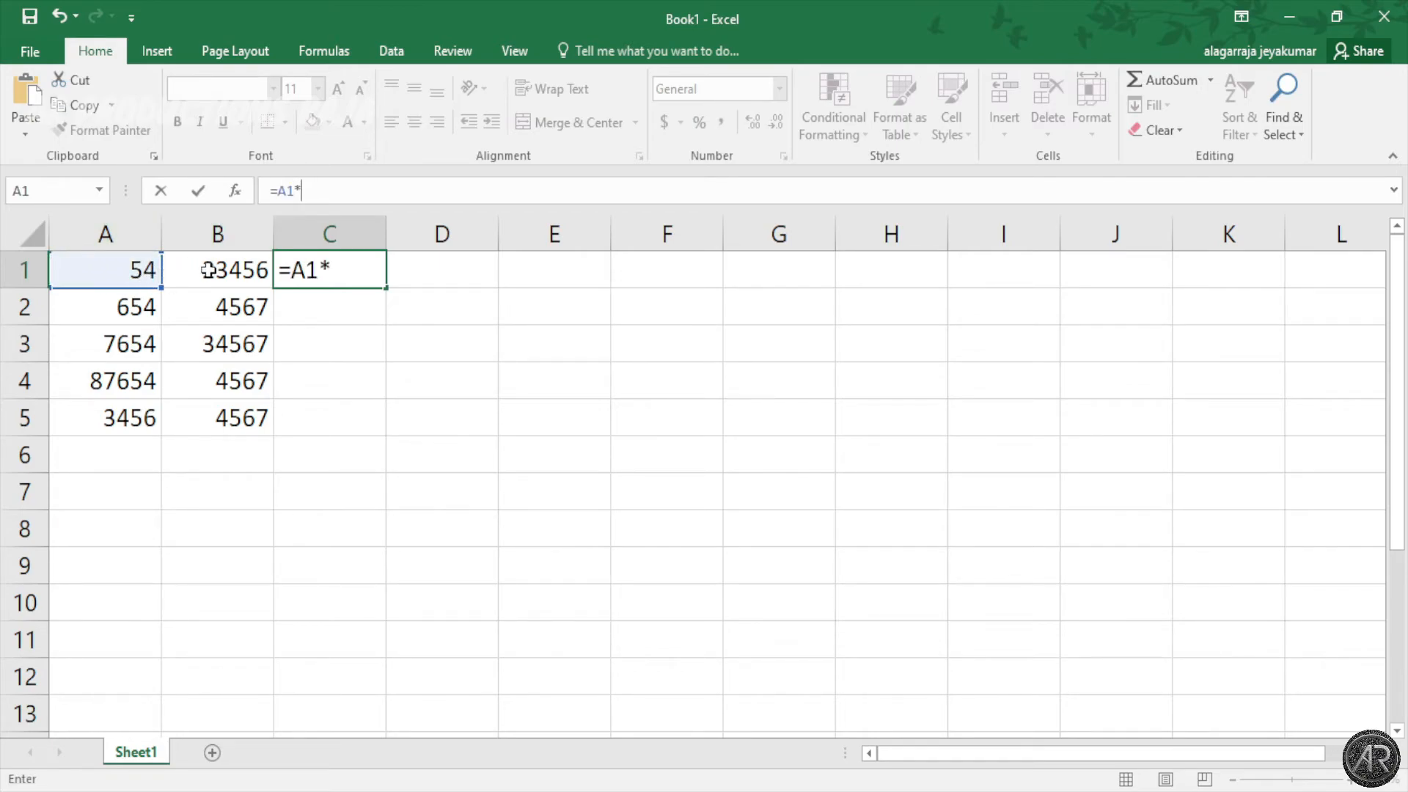
click(249, 272)
key(Return)
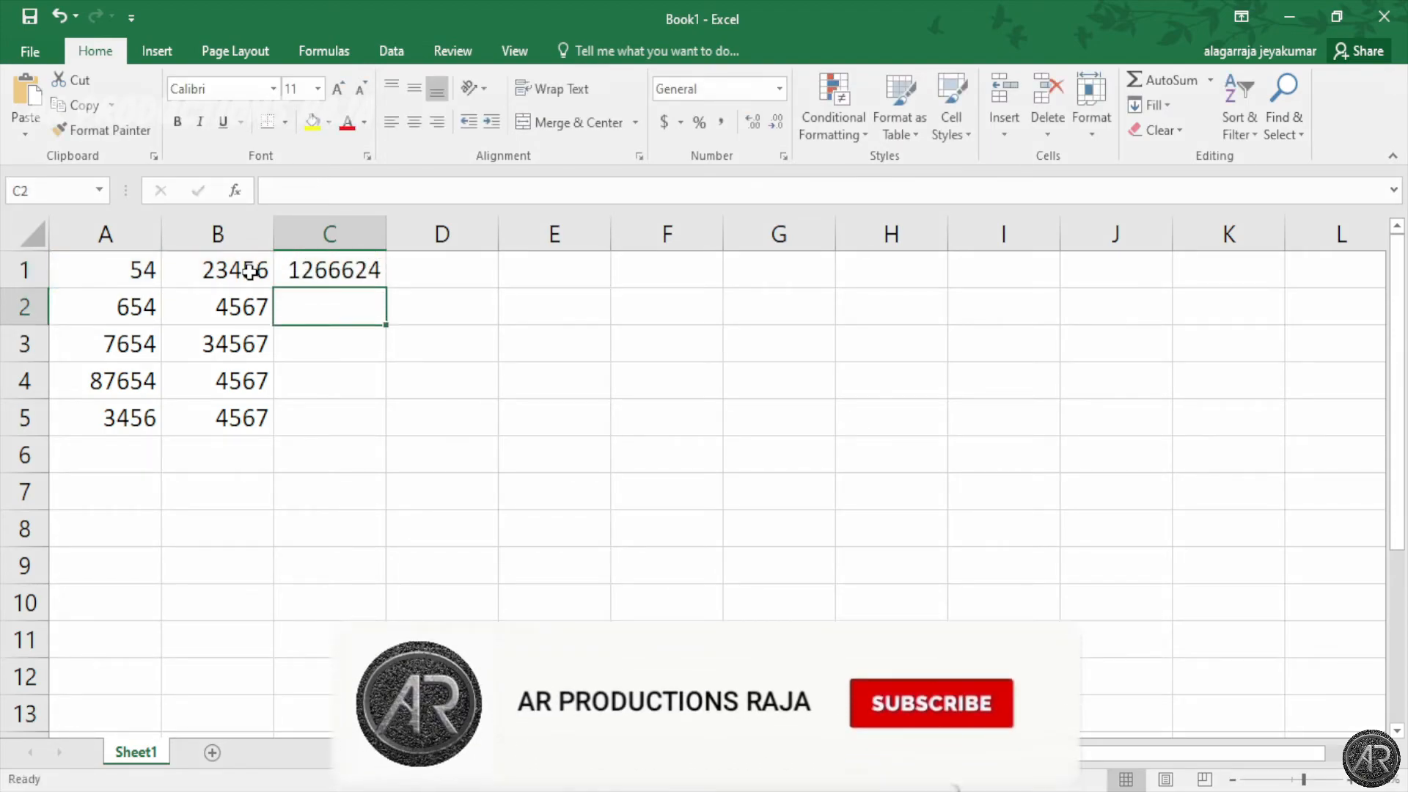
Fill the multiplication formula from C1 down to C5 and autofit the width of column C.
click(370, 270)
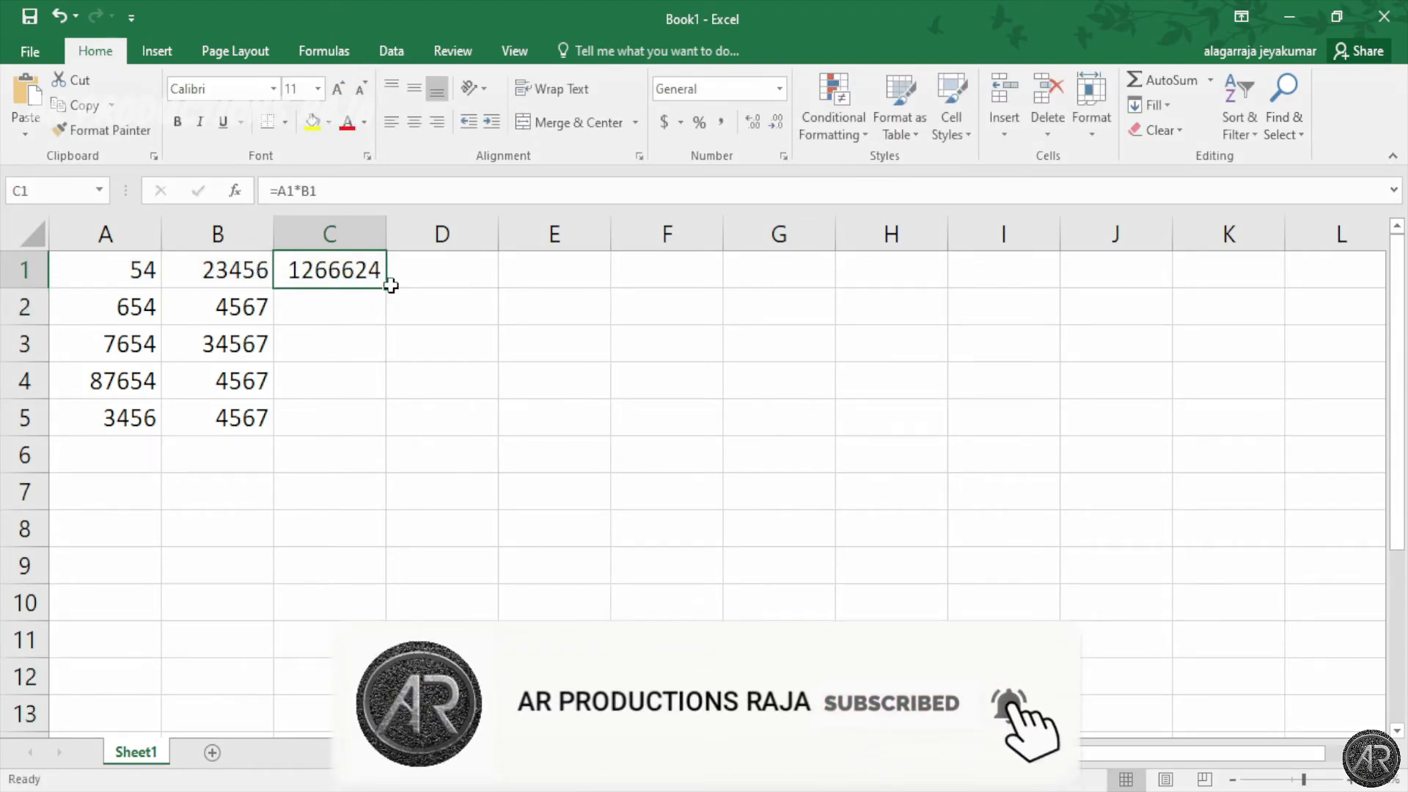
drag(387, 290, 387, 437)
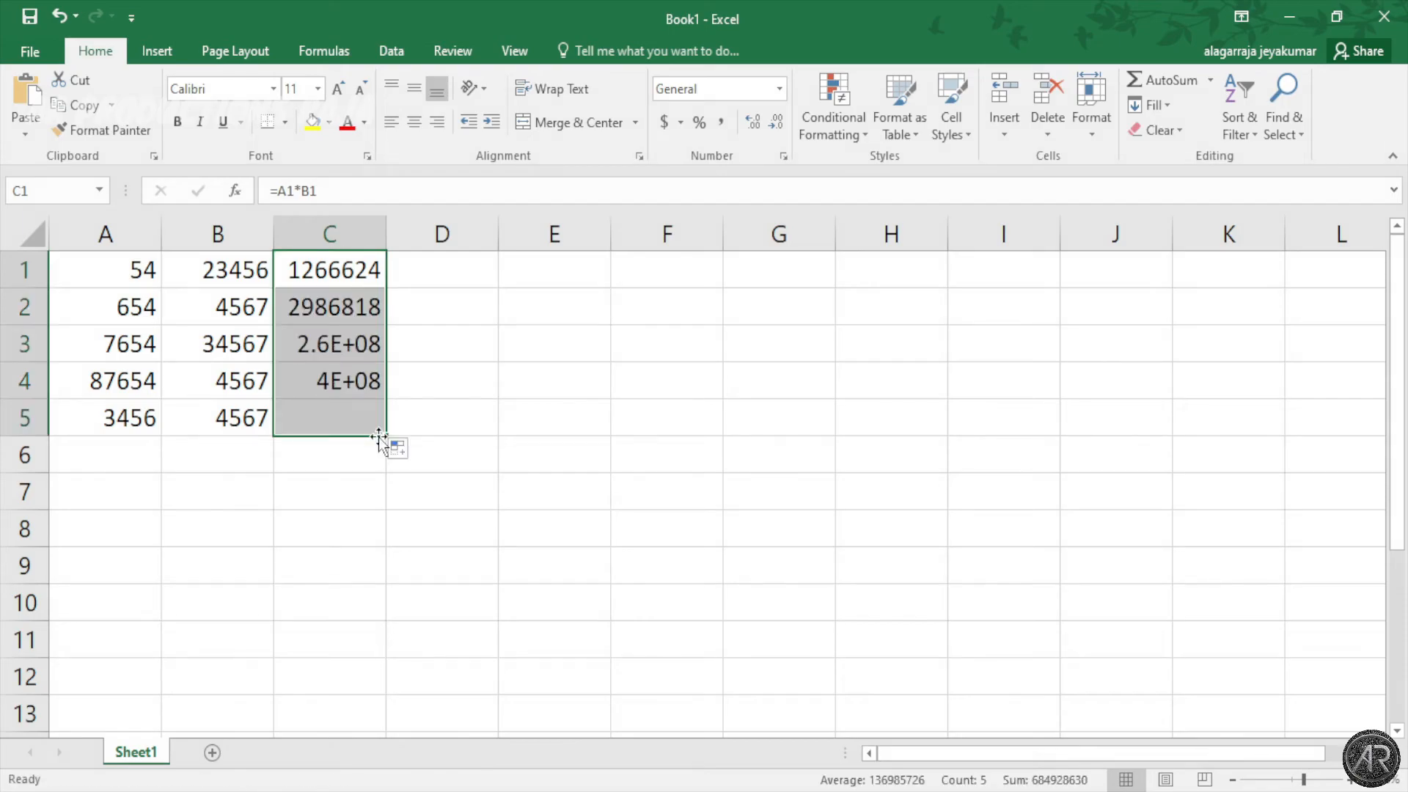
double_click(387, 220)
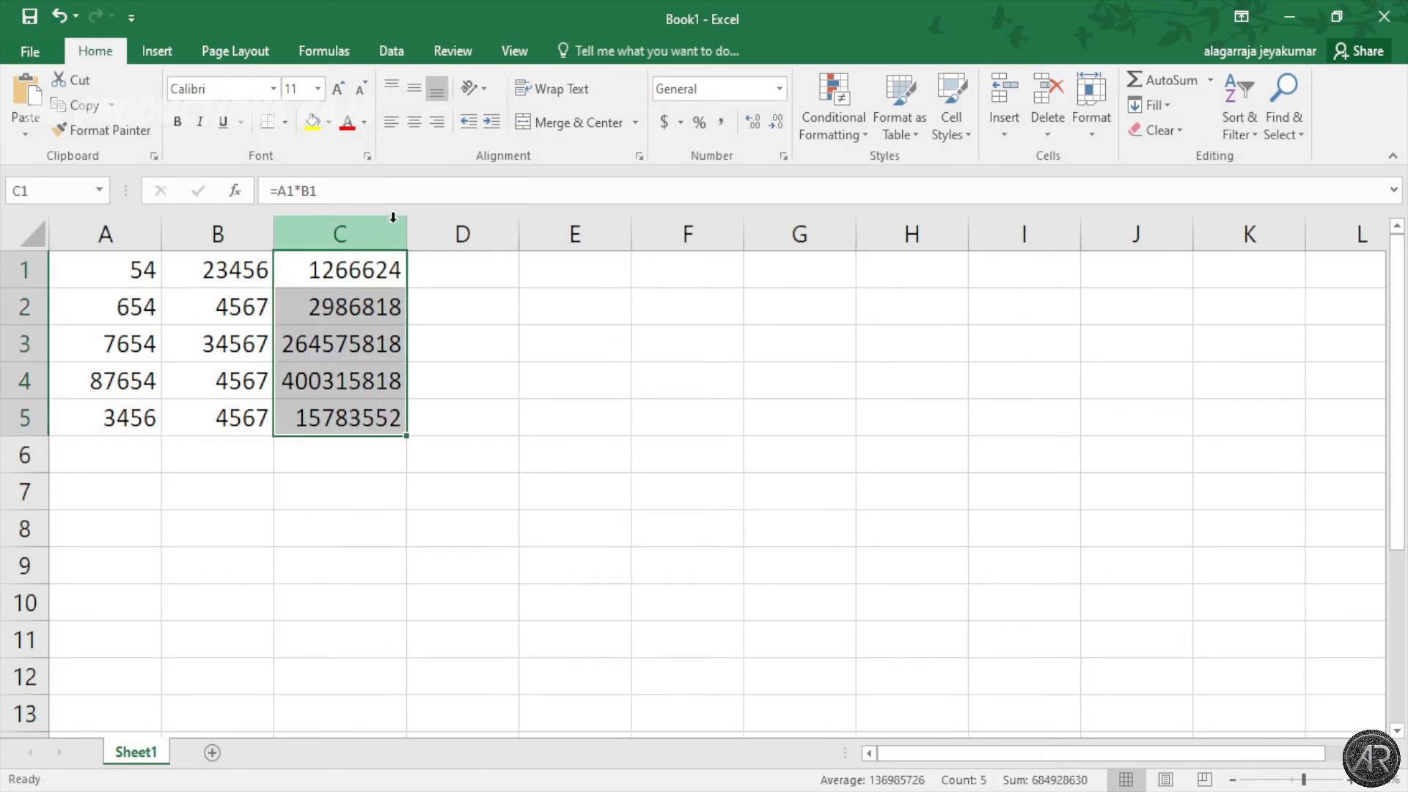
click(472, 436)
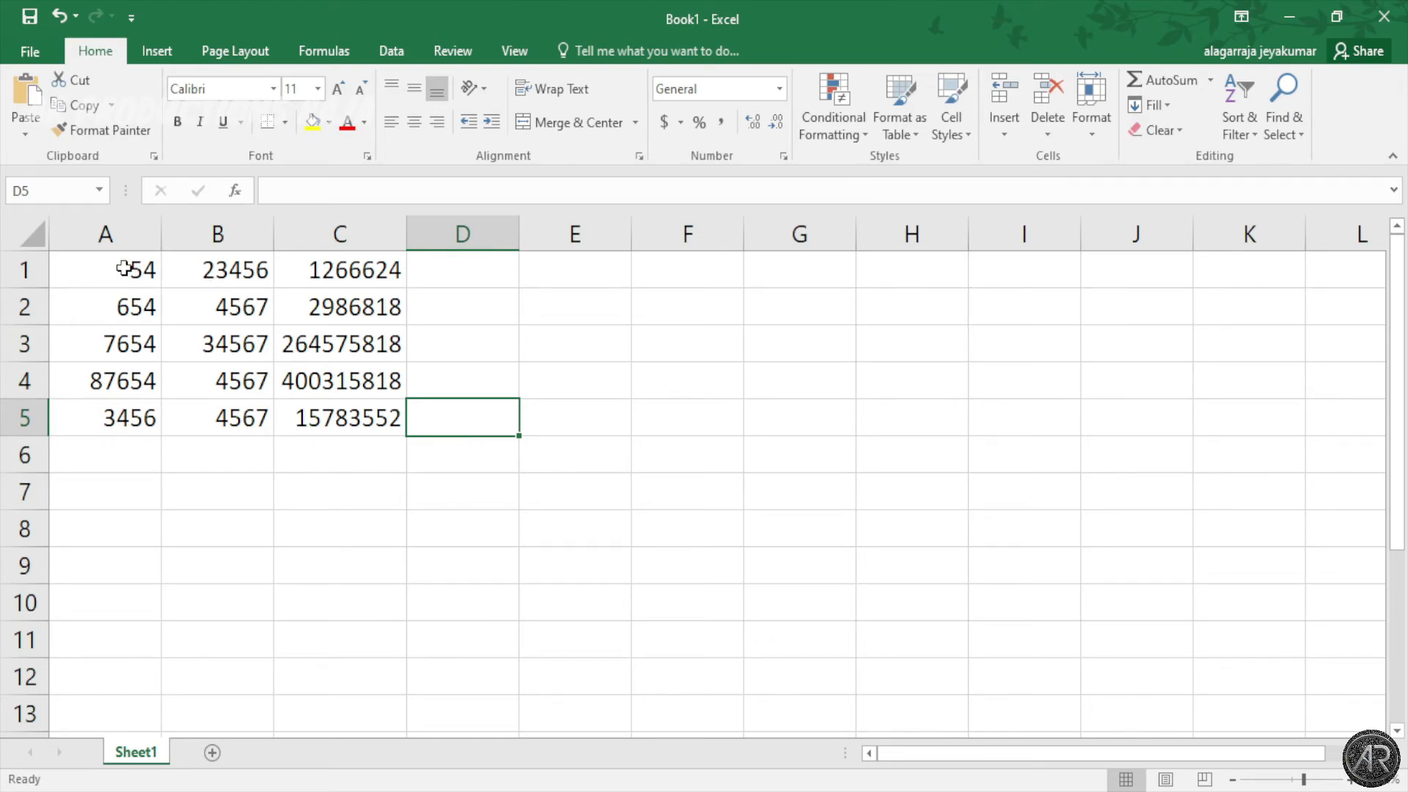
Check the multiplication formulas in C1, C2 and C3 against the numbers in their rows.
click(374, 277)
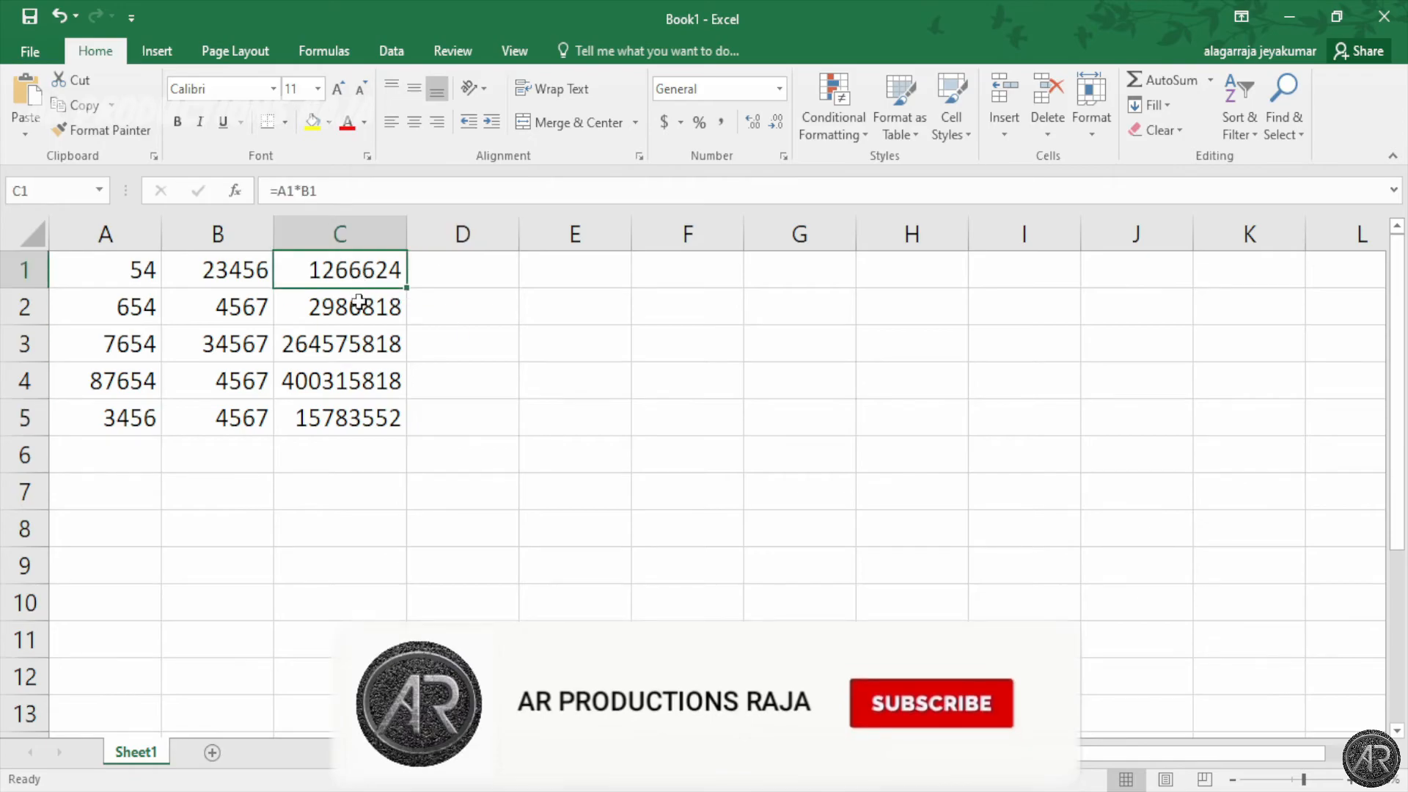
click(363, 307)
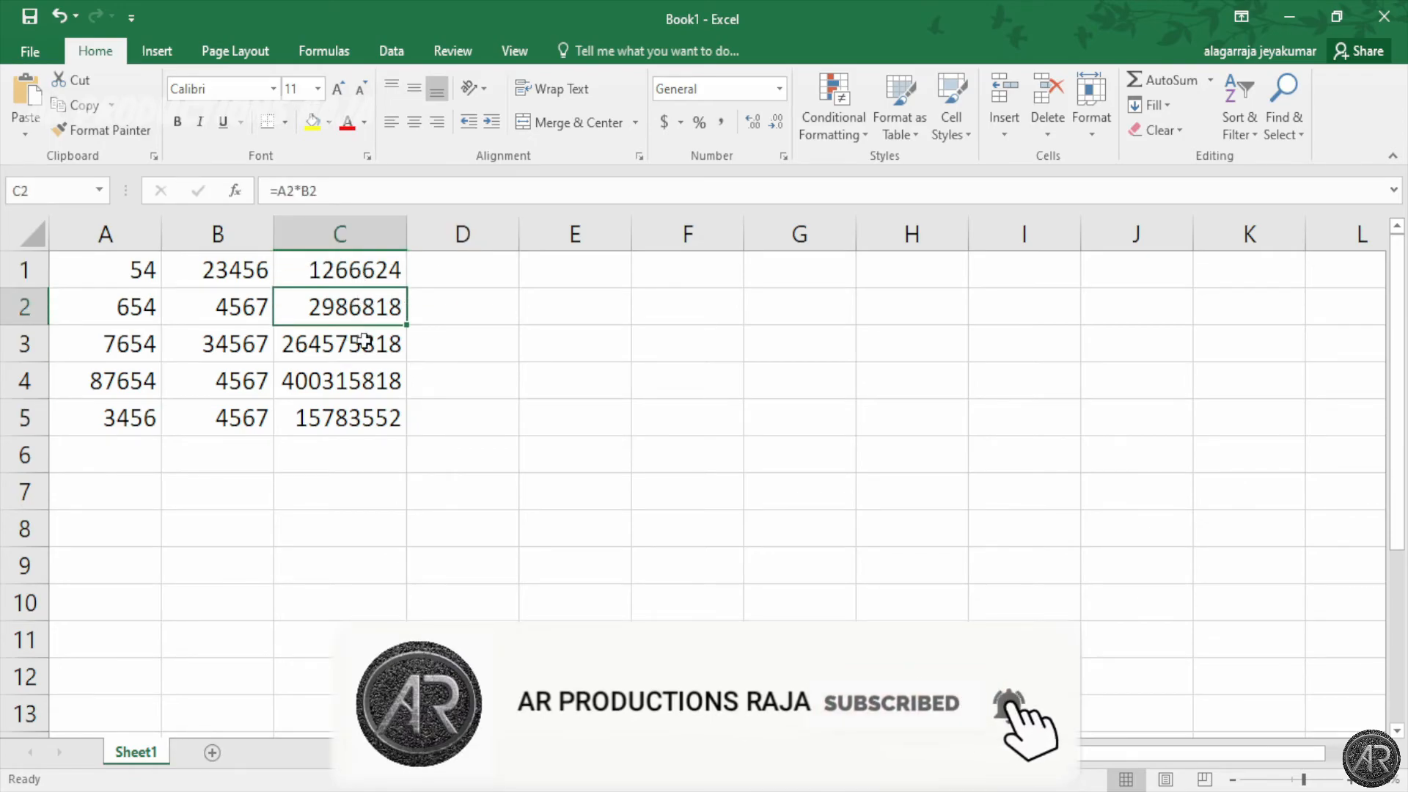
click(363, 352)
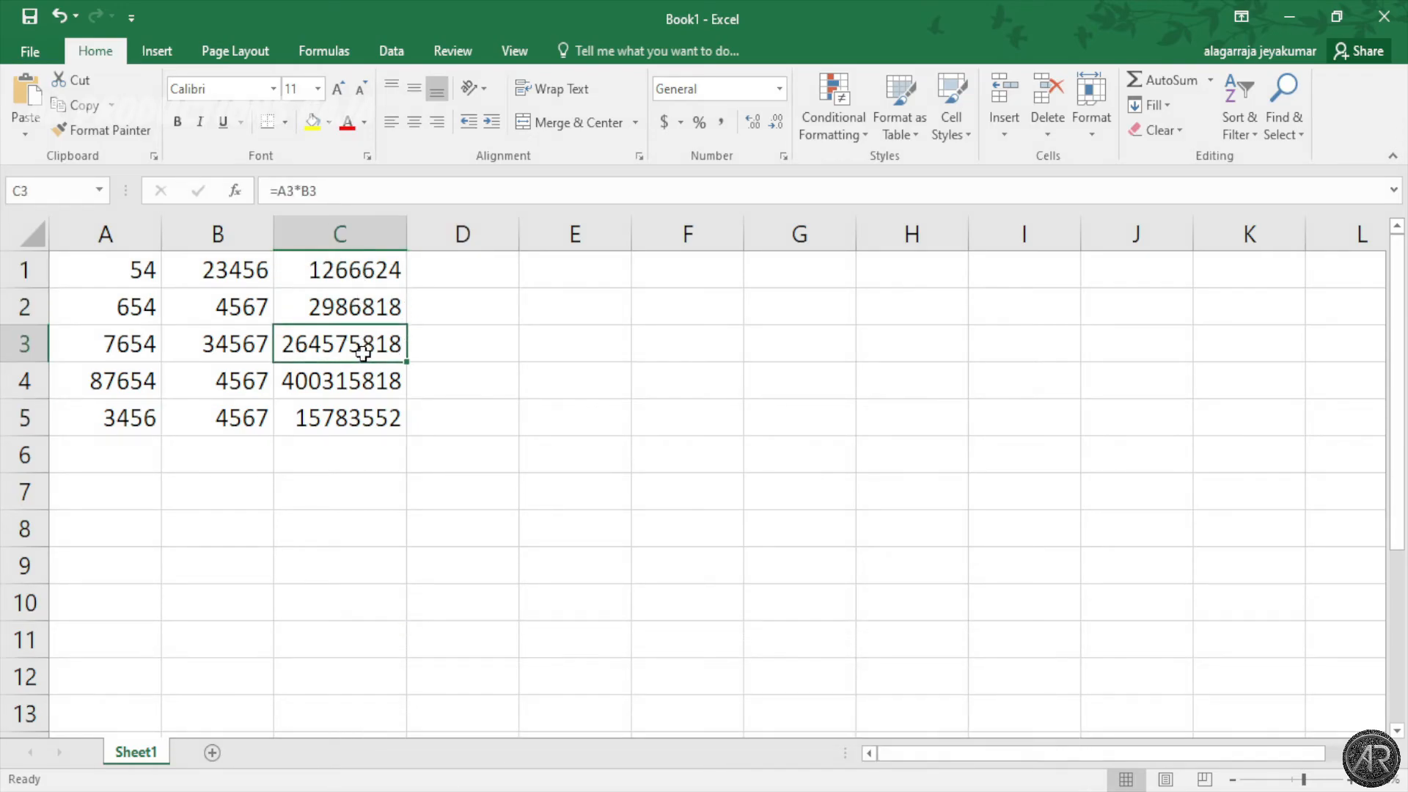
click(462, 409)
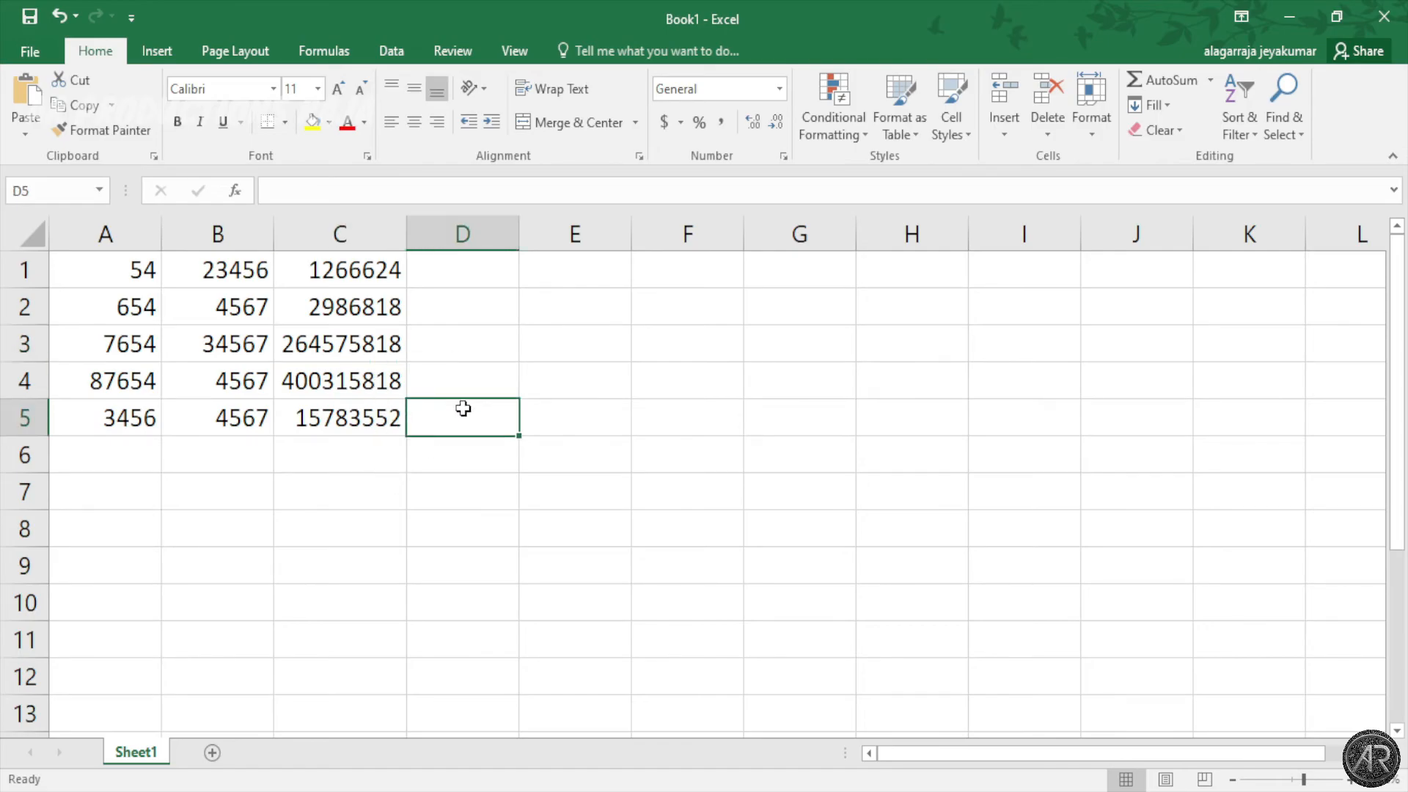